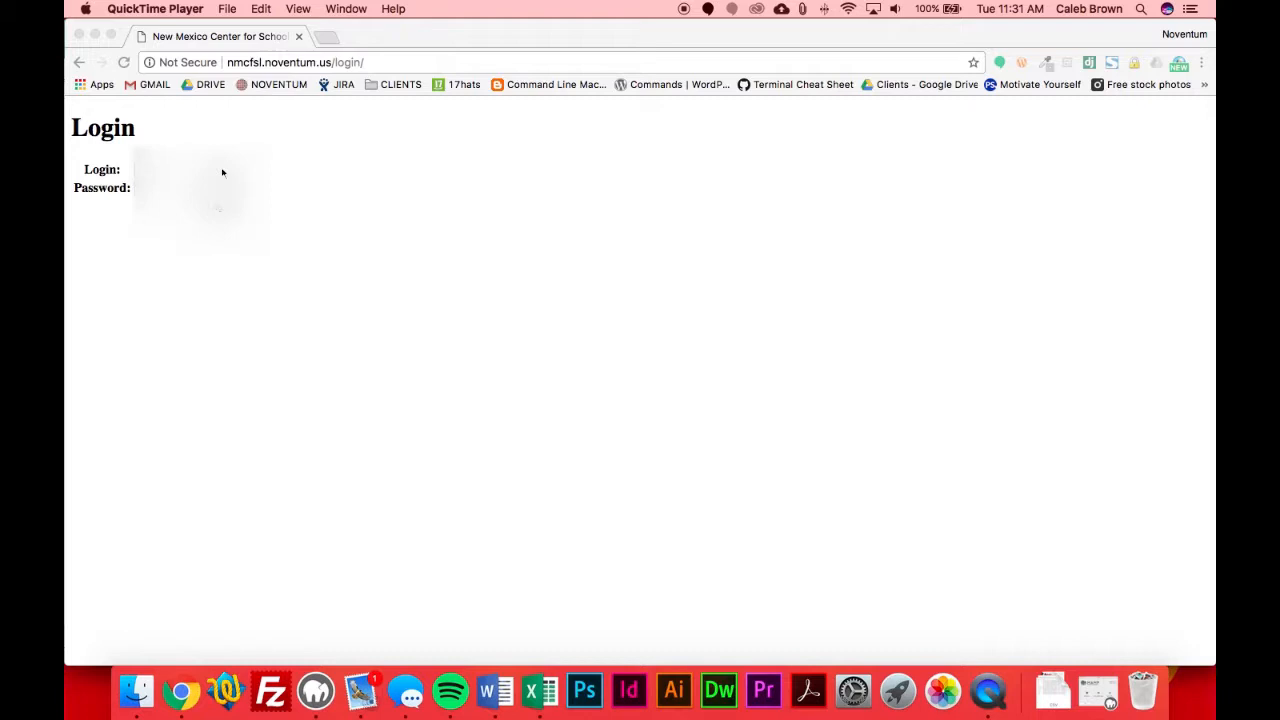
# - Log in to the site with the username admin and the account password
pyautogui.click(222, 172)
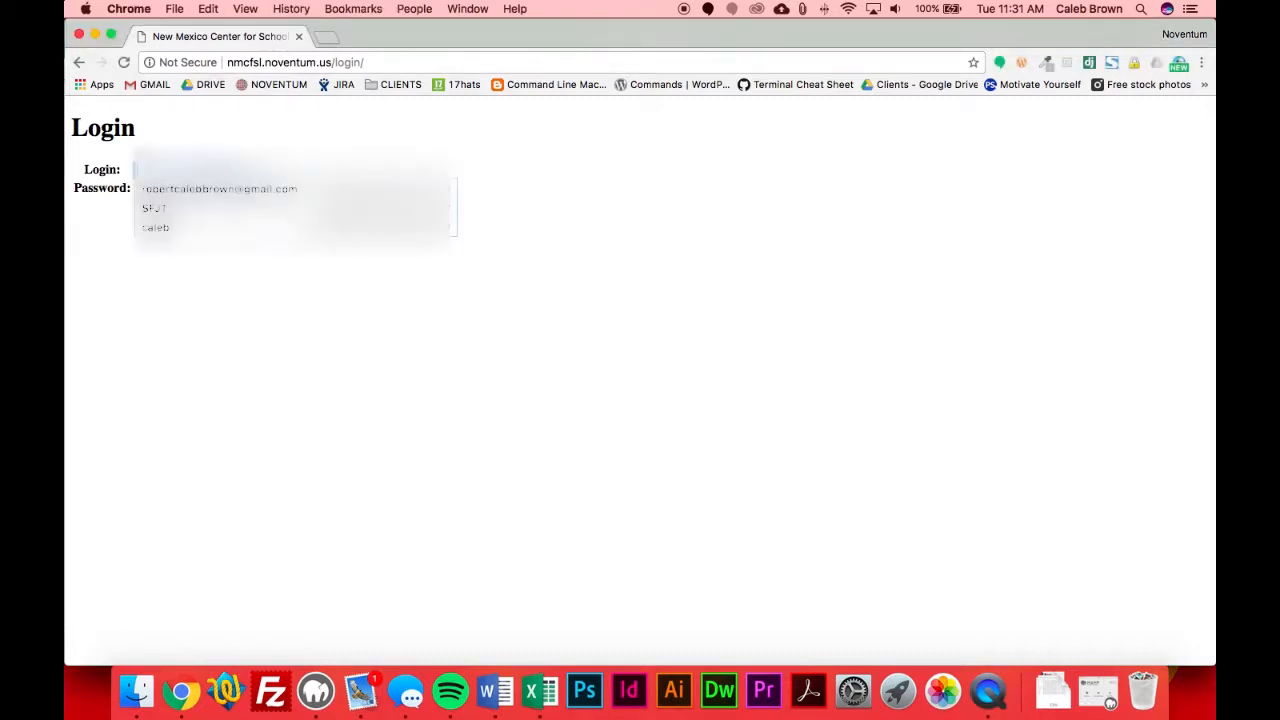
pyautogui.write('a')
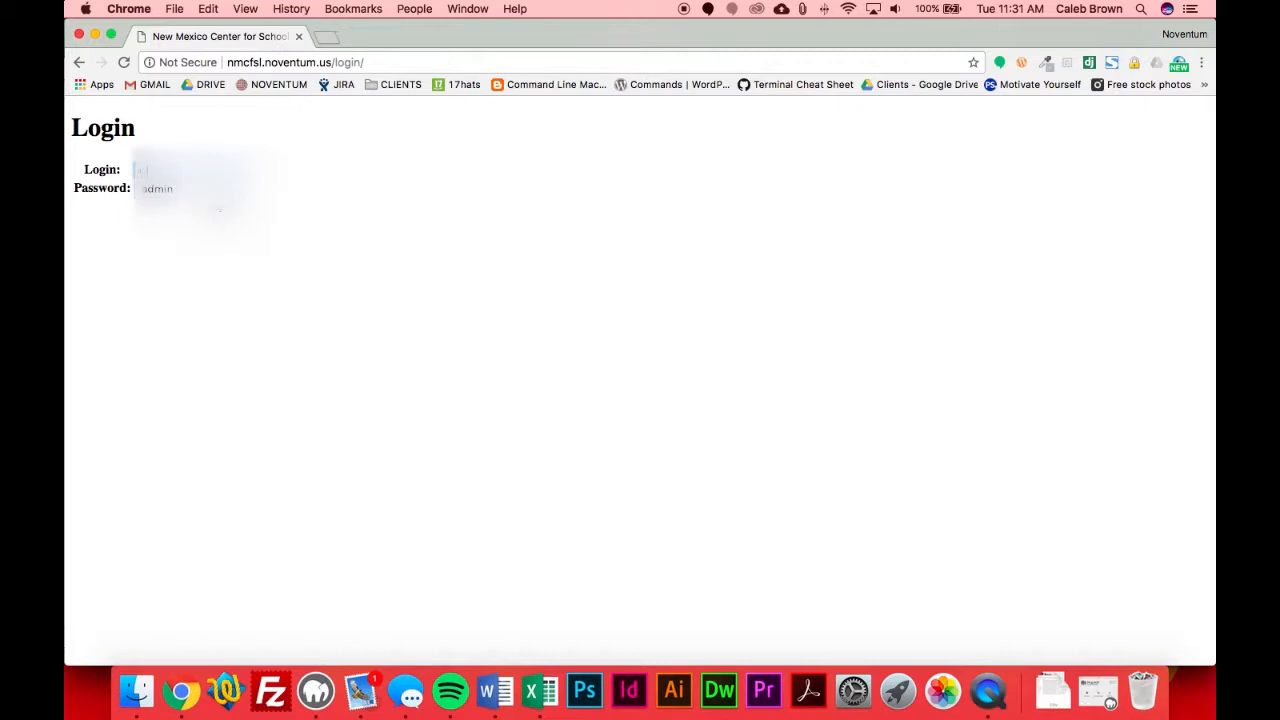
pyautogui.write('dmin')
pyautogui.press('Tab')
pyautogui.hotkey('shift', 'Tab')
pyautogui.press('BackSpace')
pyautogui.write('a')
pyautogui.press('Tab')
pyautogui.press('Return')
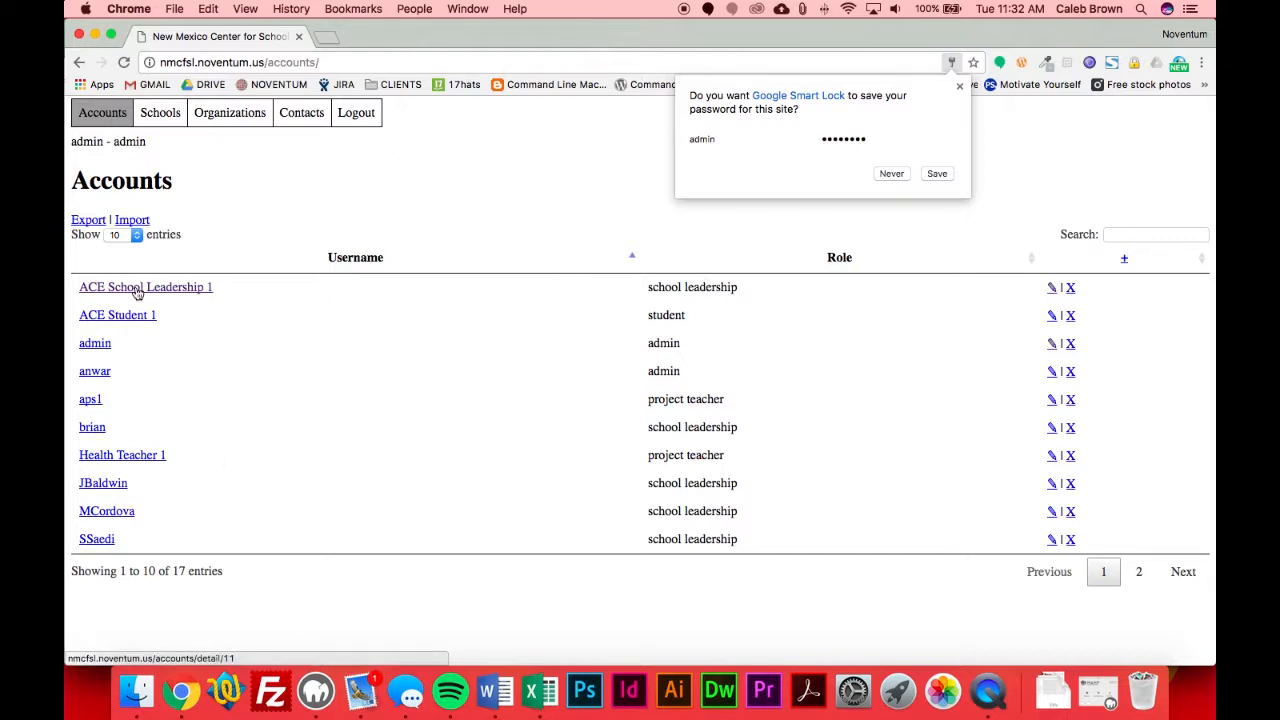
# - Open the ACE School Leadership 1 account for editing, view its account school options, and return to the accounts list
pyautogui.click(1051, 288)
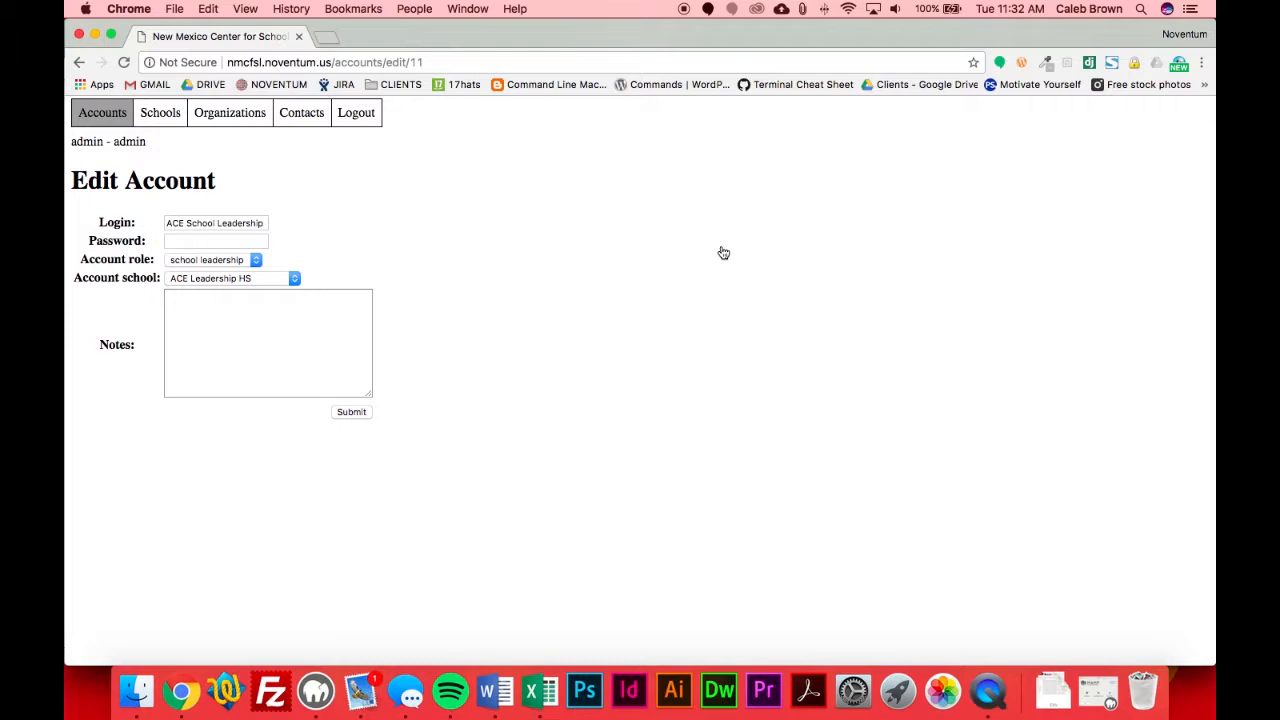
pyautogui.click(187, 224)
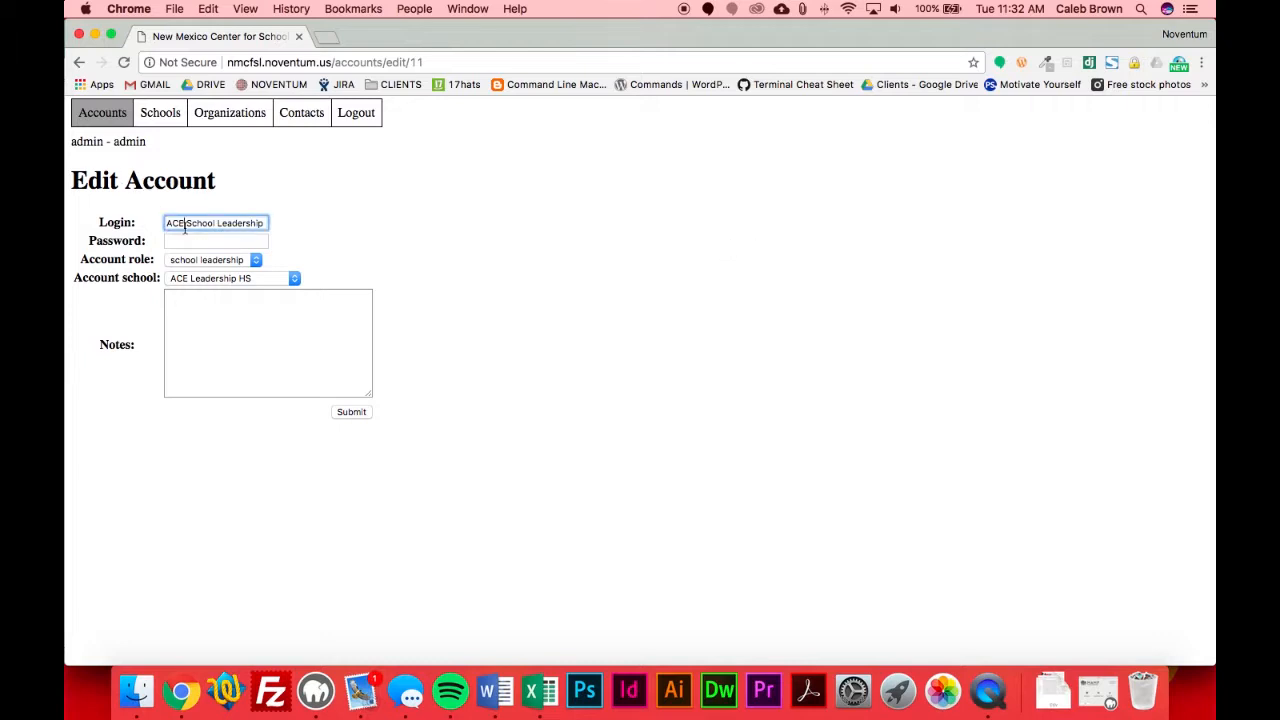
pyautogui.click(214, 279)
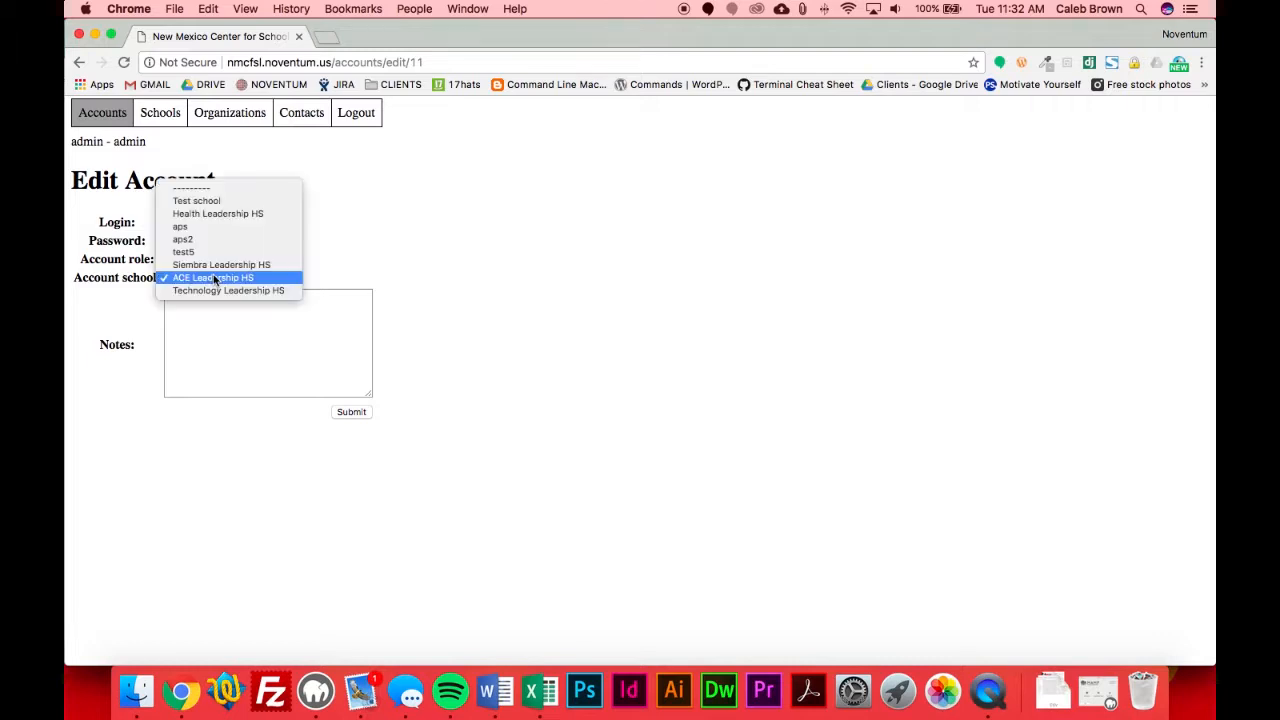
pyautogui.click(391, 220)
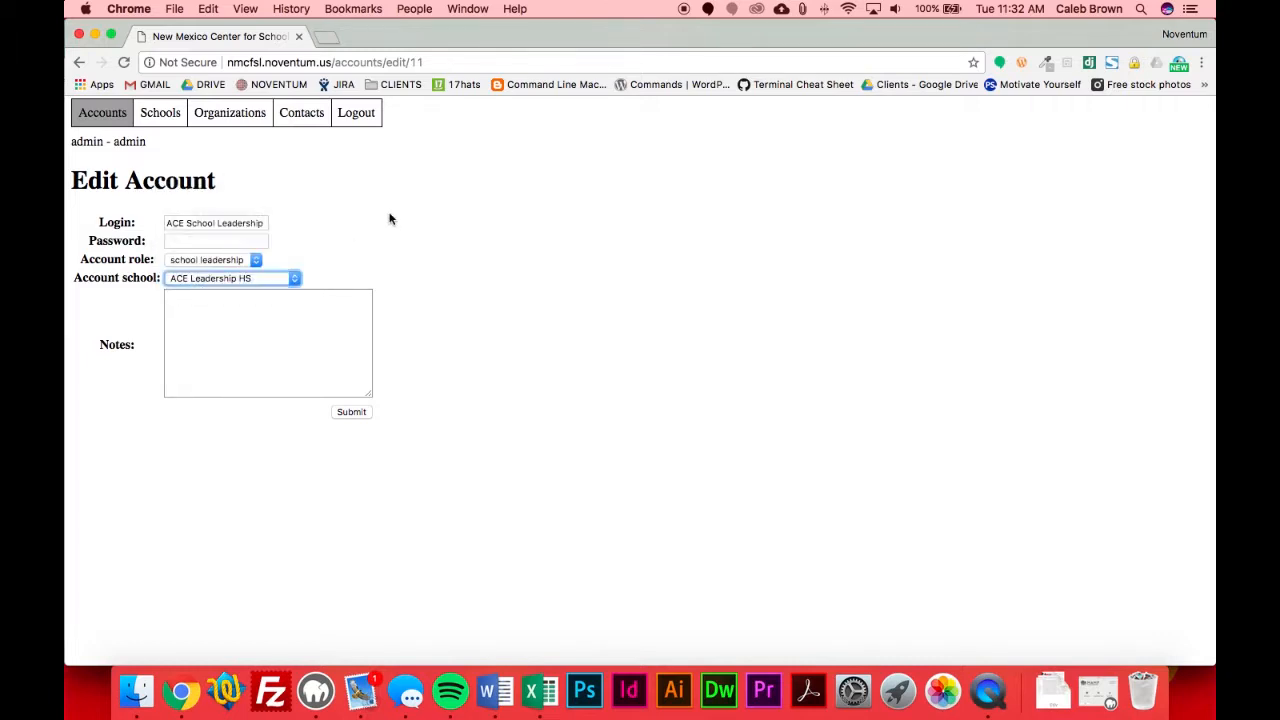
pyautogui.click(105, 115)
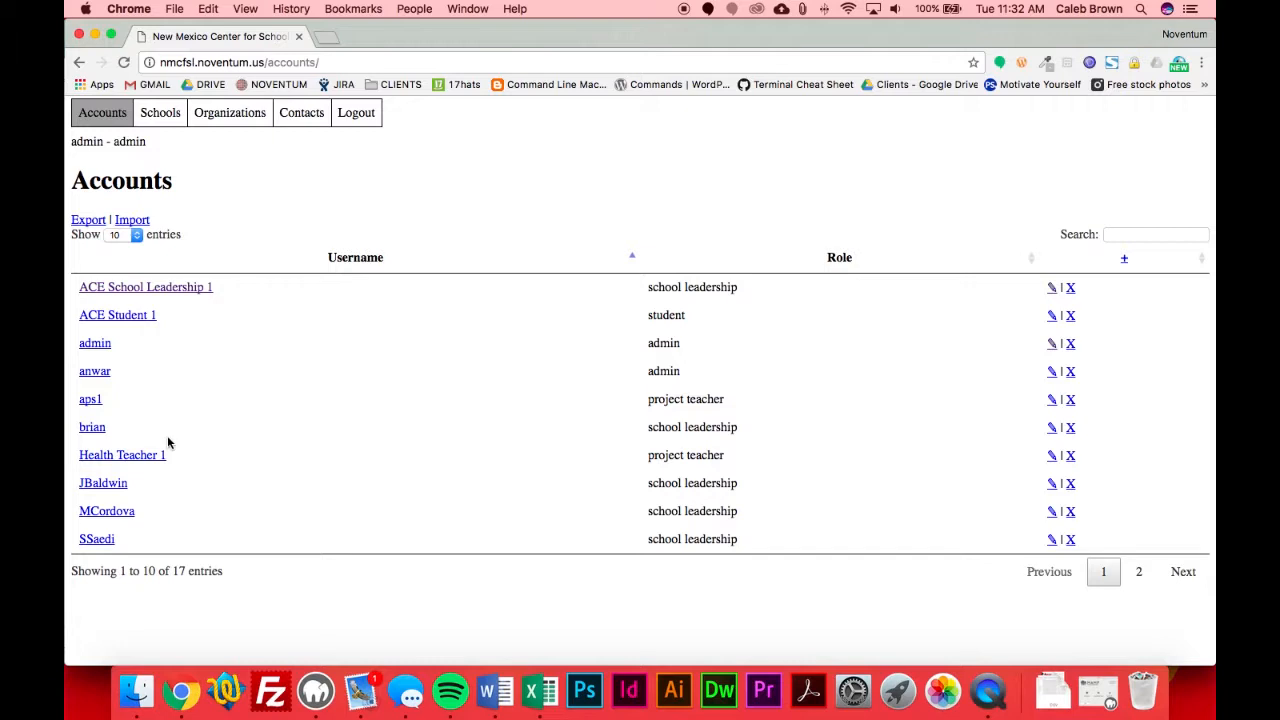
# - Export the accounts list as a CSV file and open the download in Excel to examine its rows
pyautogui.click(89, 220)
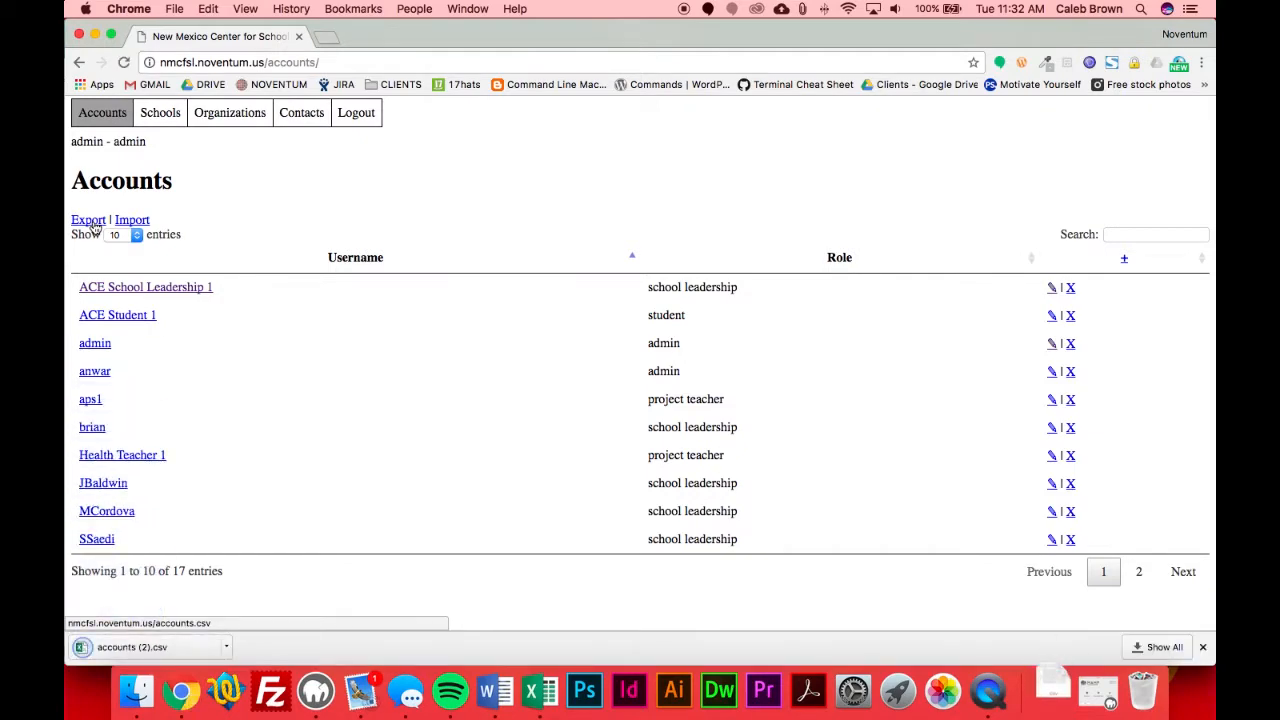
pyautogui.click(195, 645)
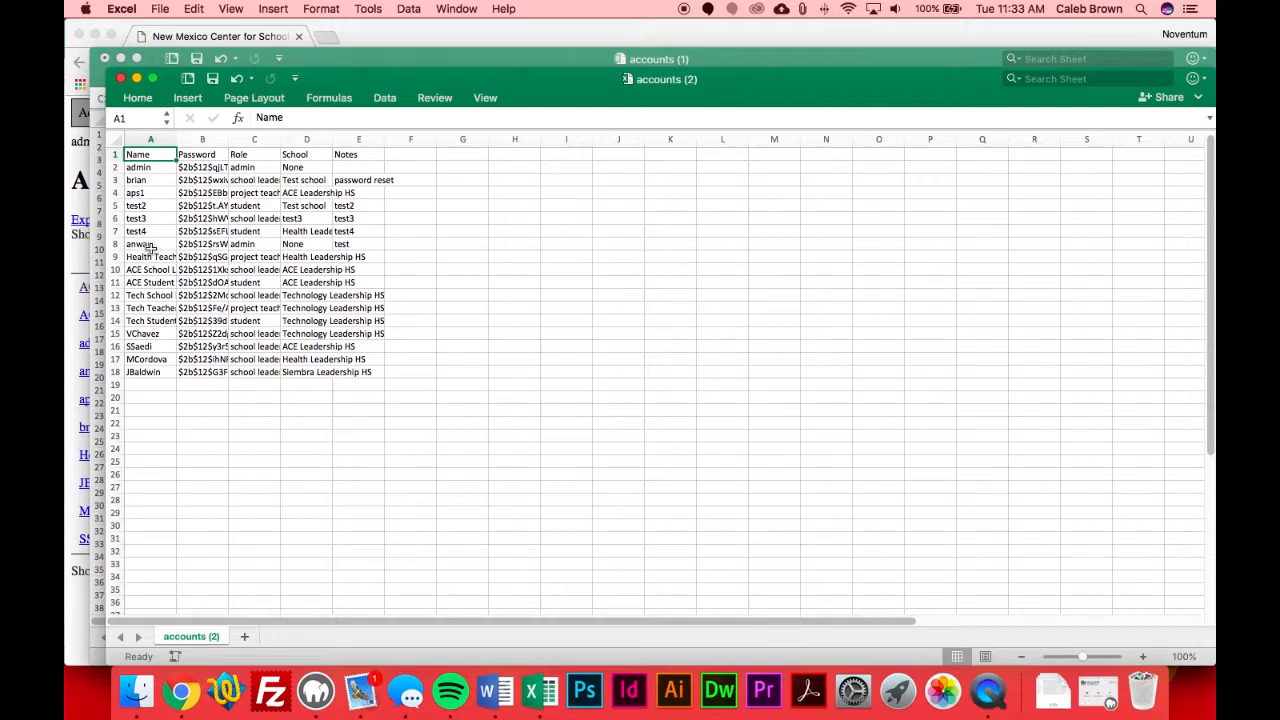
pyautogui.moveTo(145, 244); pyautogui.dragTo(504, 480)
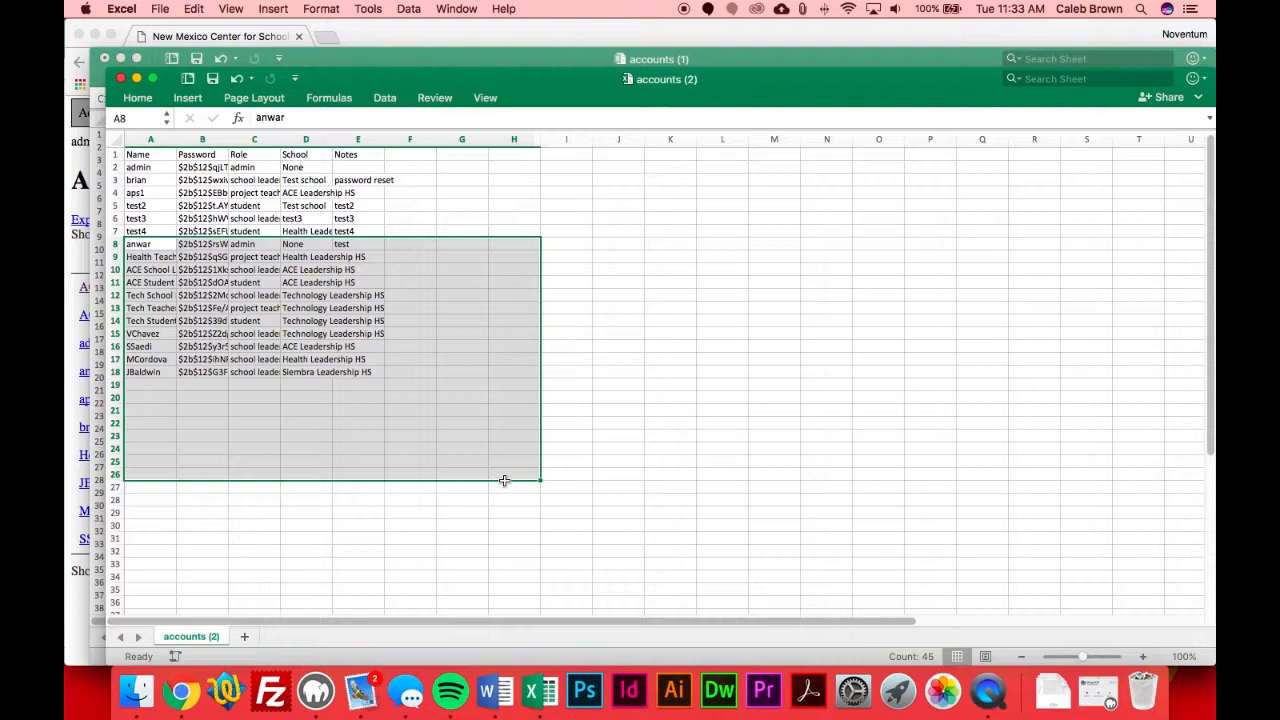
pyautogui.click(612, 463)
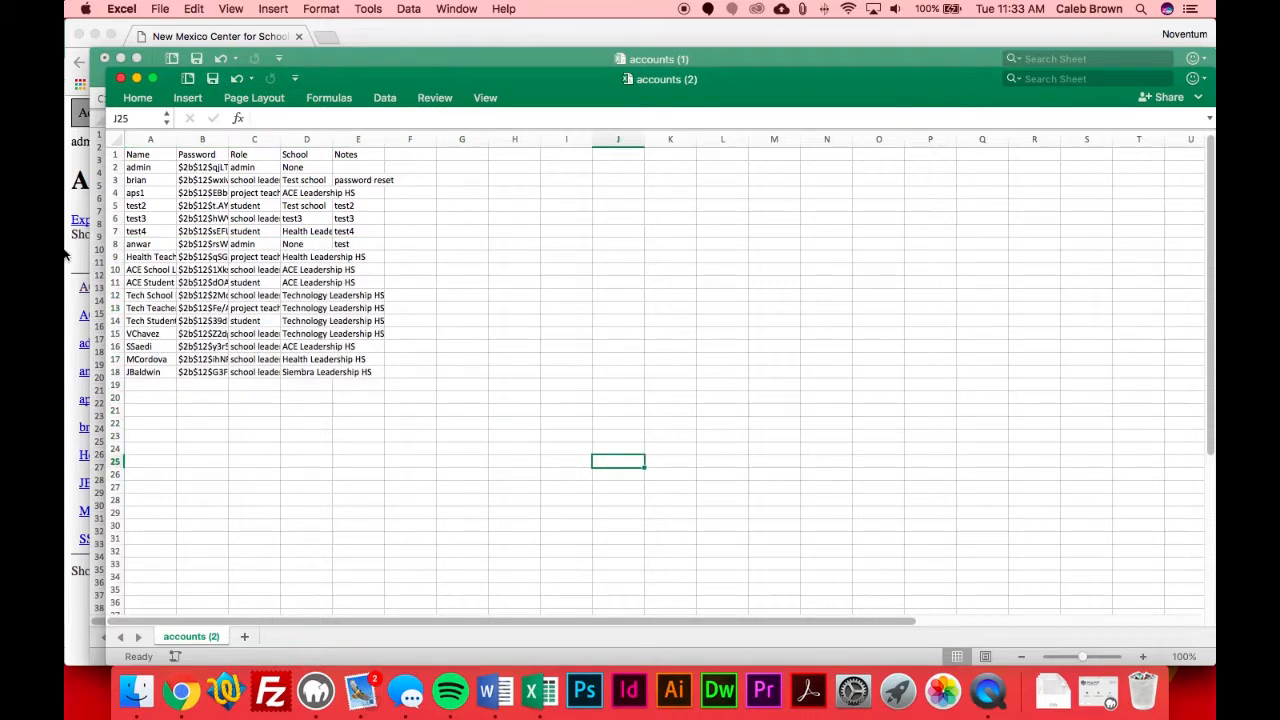
# - Close all open accounts spreadsheets, discarding the changes to accounts (1).csv
pyautogui.click(120, 78)
pyautogui.click(104, 58)
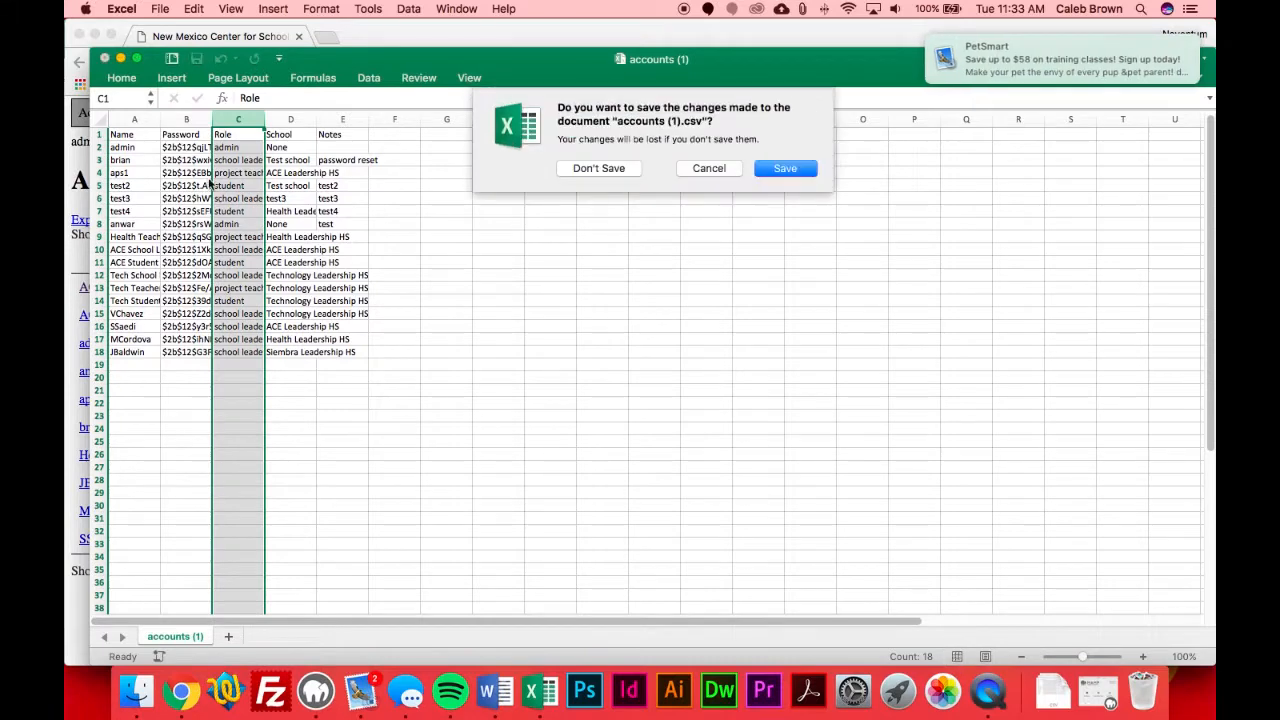
pyautogui.click(599, 168)
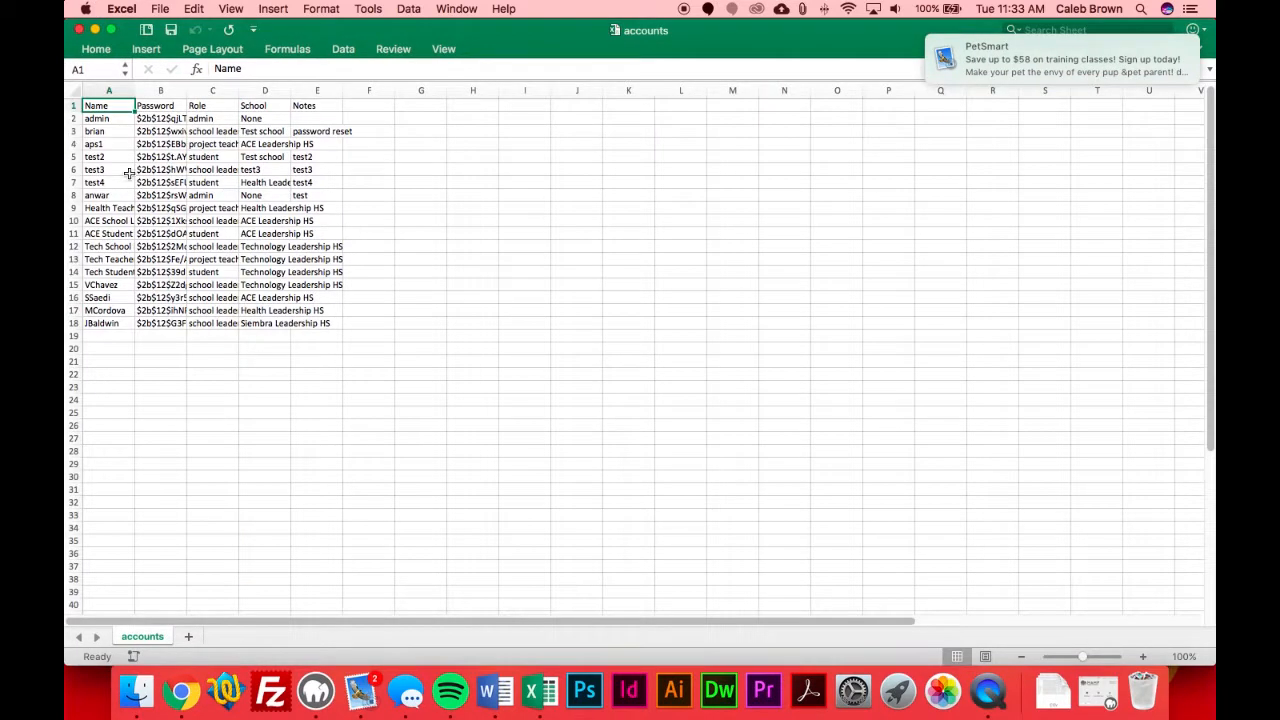
pyautogui.click(79, 29)
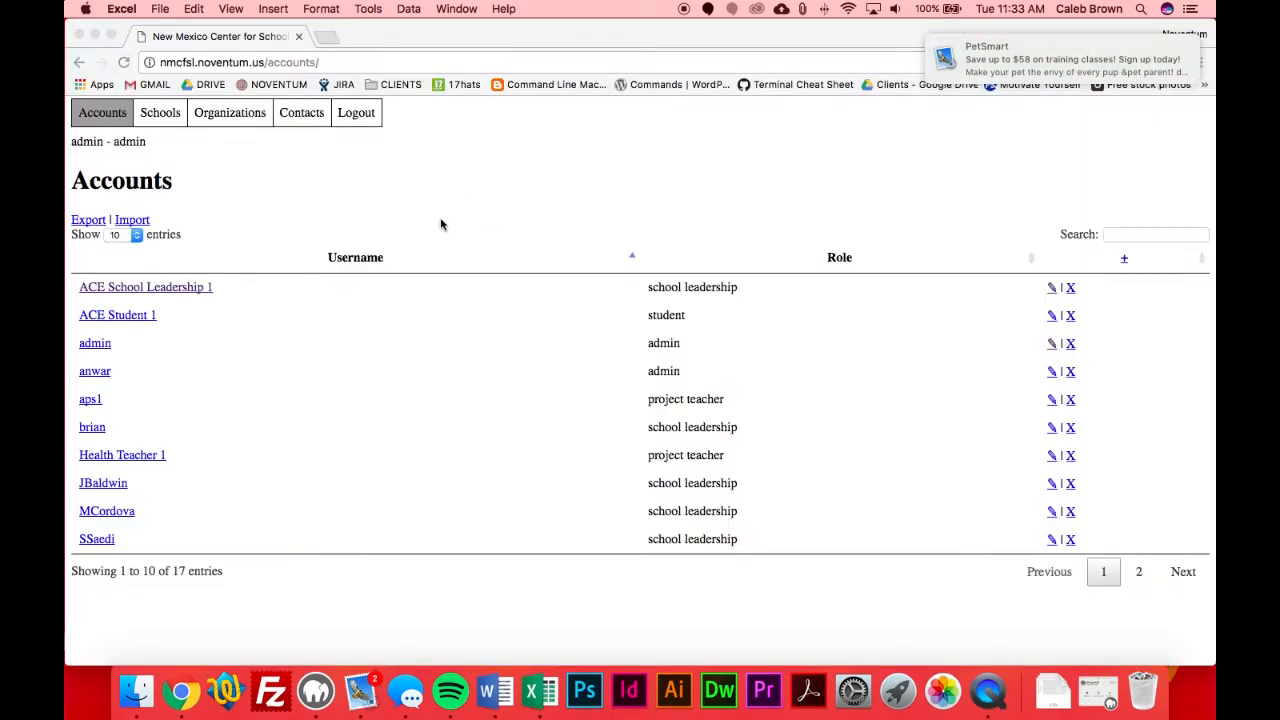
# - Open the accounts CSV import form and choose IMG_2633.jpg as its file
pyautogui.click(140, 226)
pyautogui.click(140, 224)
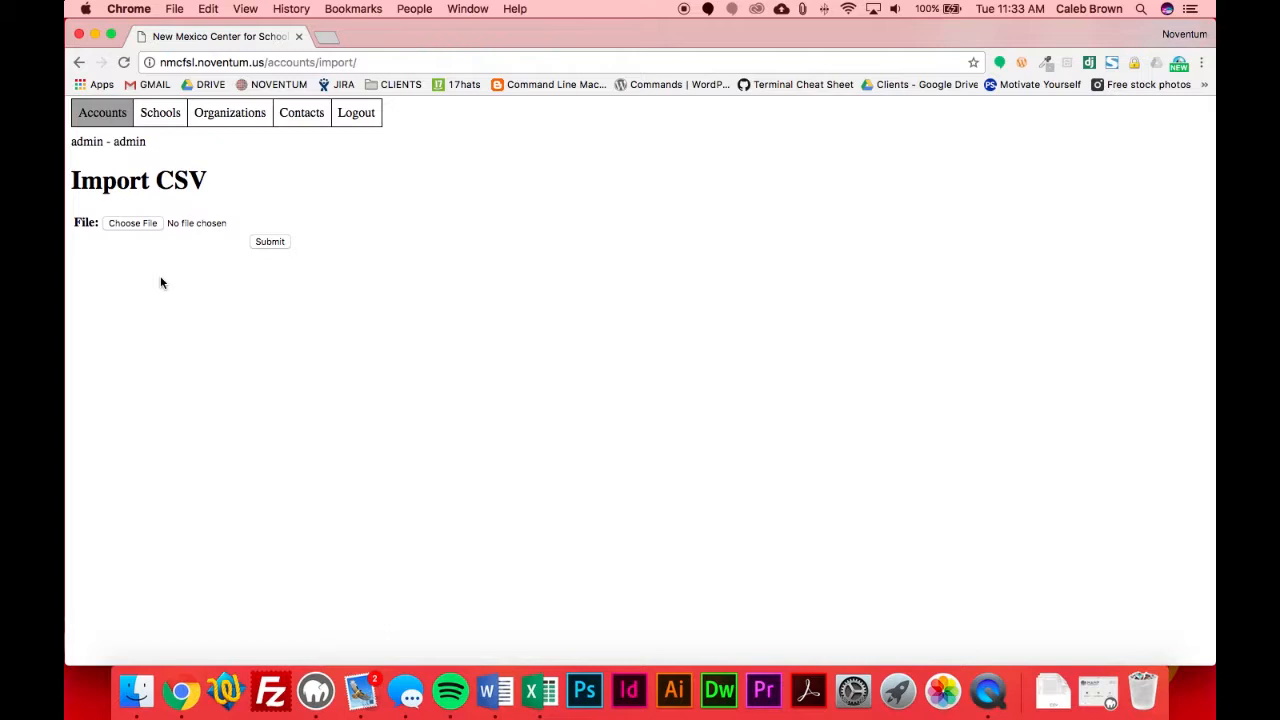
pyautogui.click(150, 225)
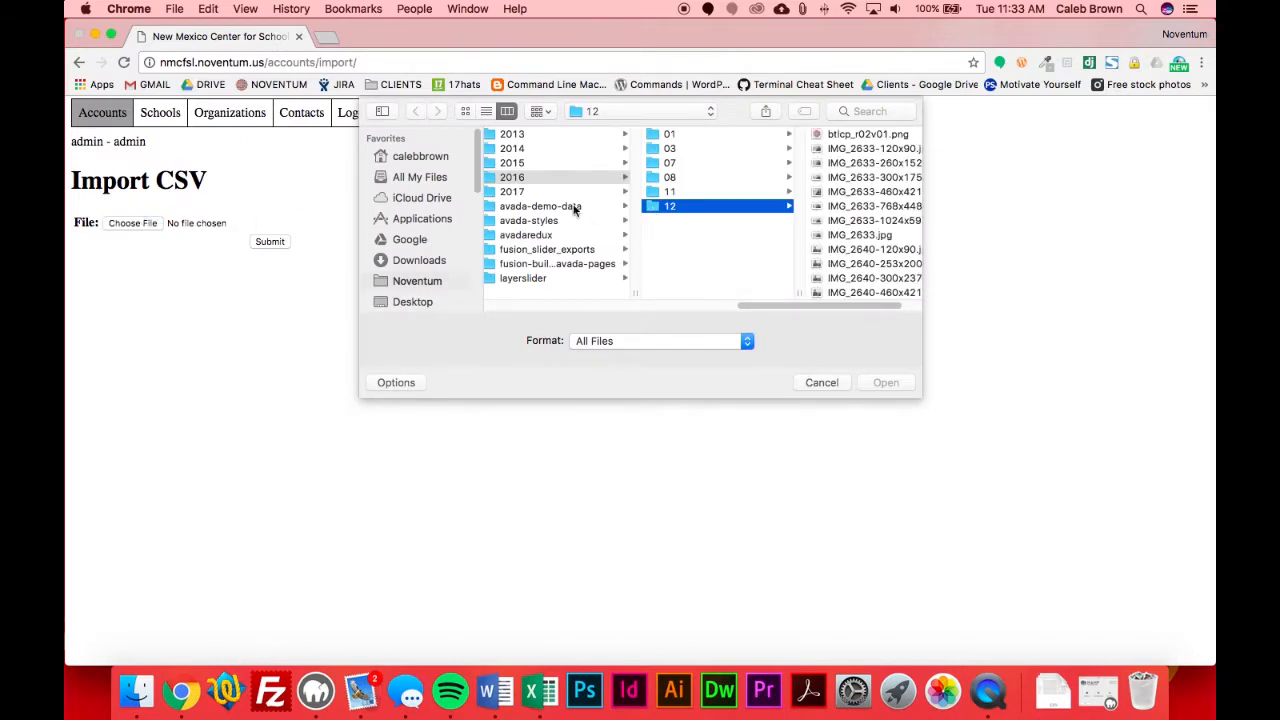
pyautogui.moveTo(829, 234); pyautogui.dragTo(131, 230)
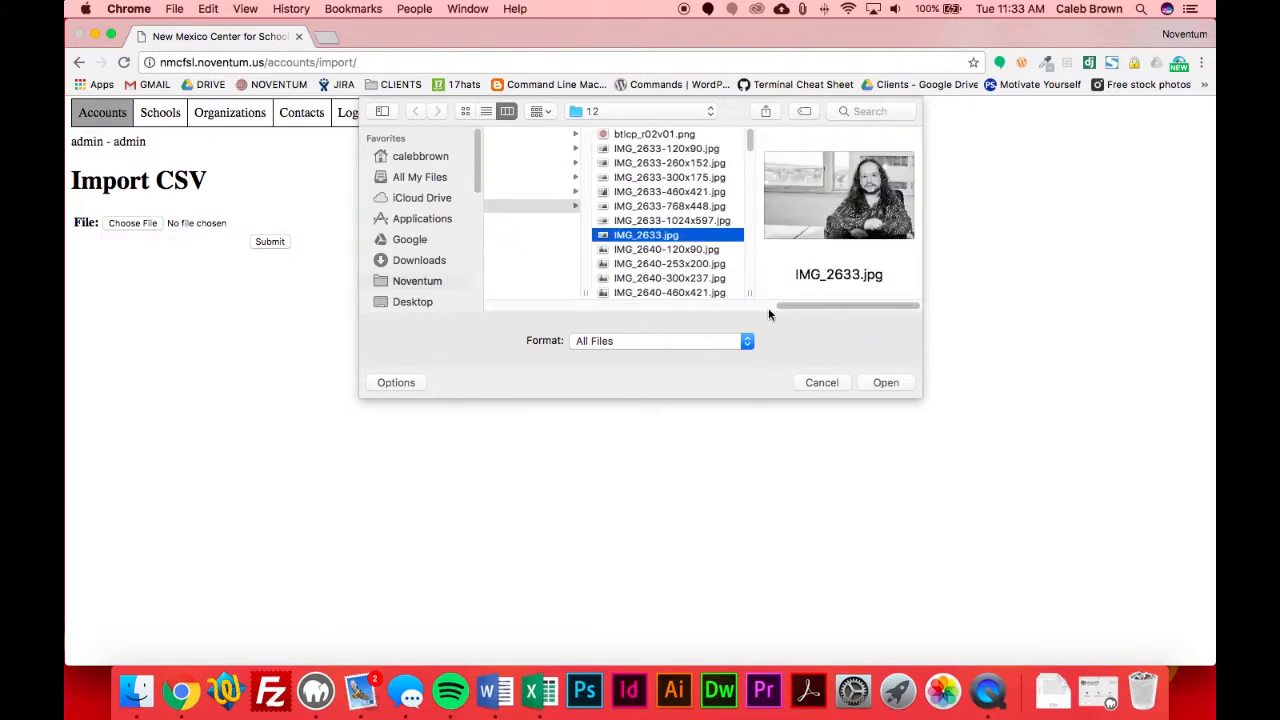
pyautogui.click(885, 382)
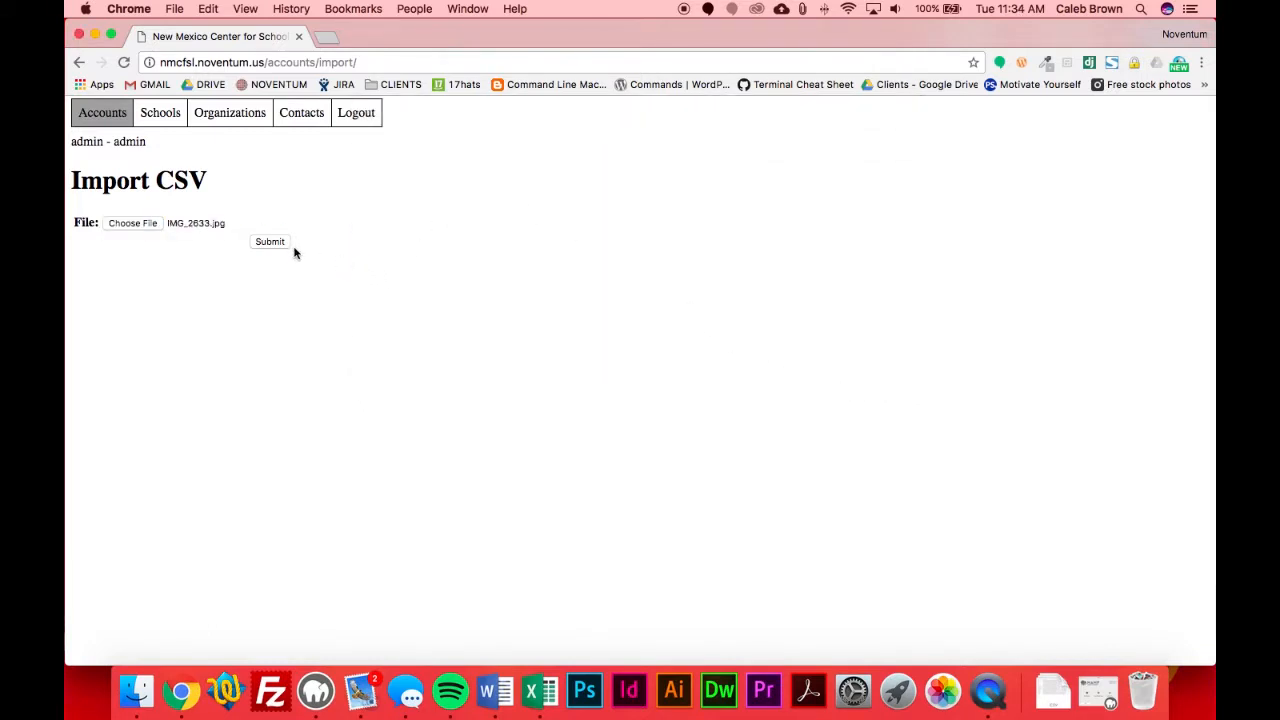
# - Return to the accounts list, show its second page, and place the cursor in the list's search field
pyautogui.click(110, 120)
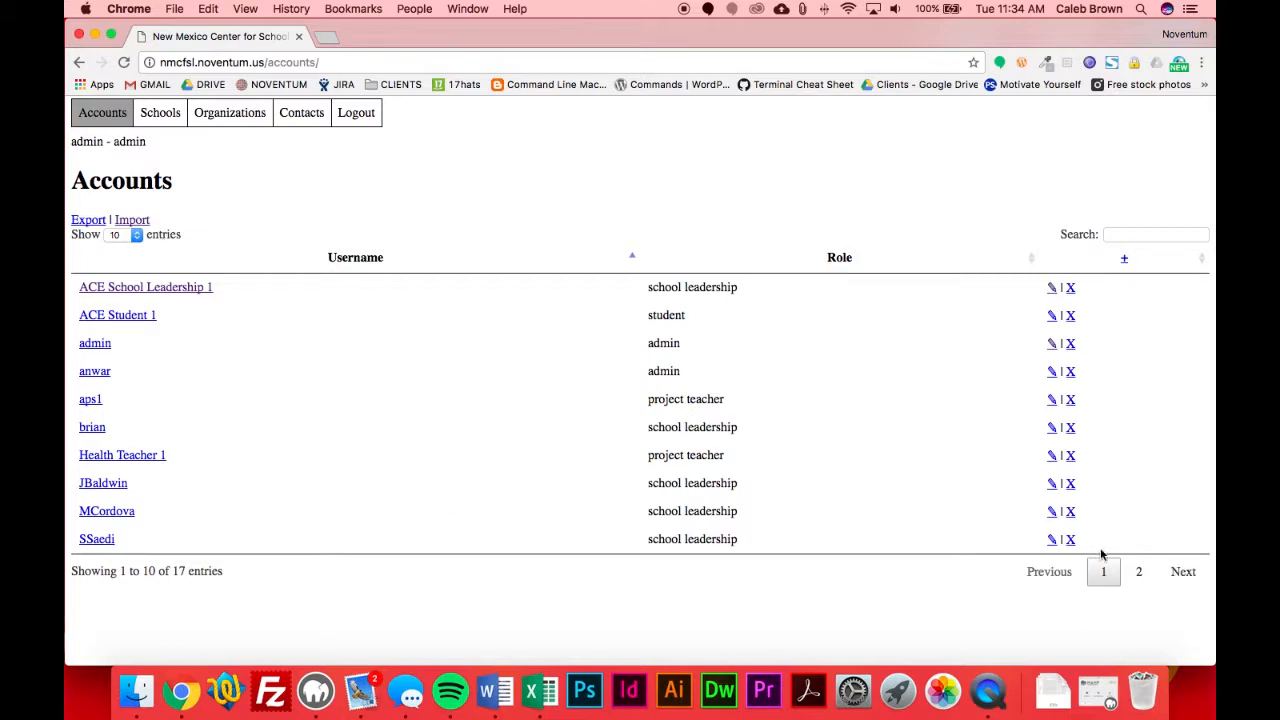
pyautogui.click(1136, 573)
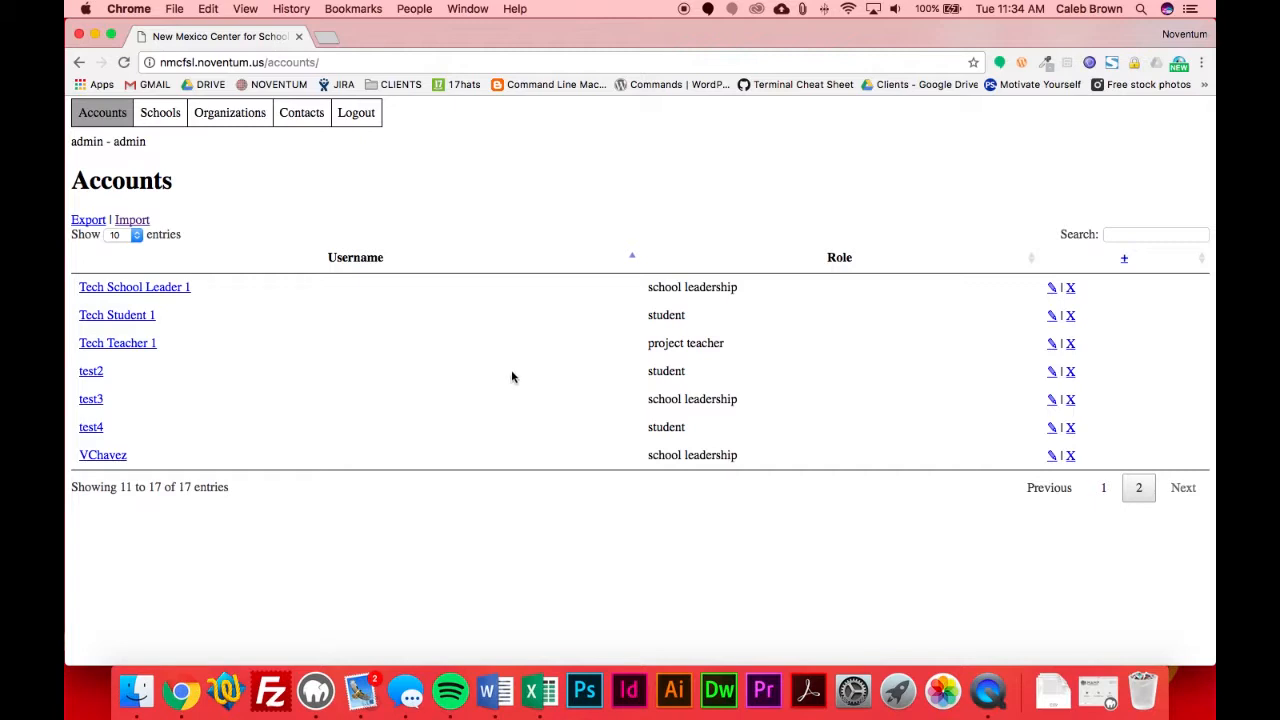
pyautogui.click(1130, 233)
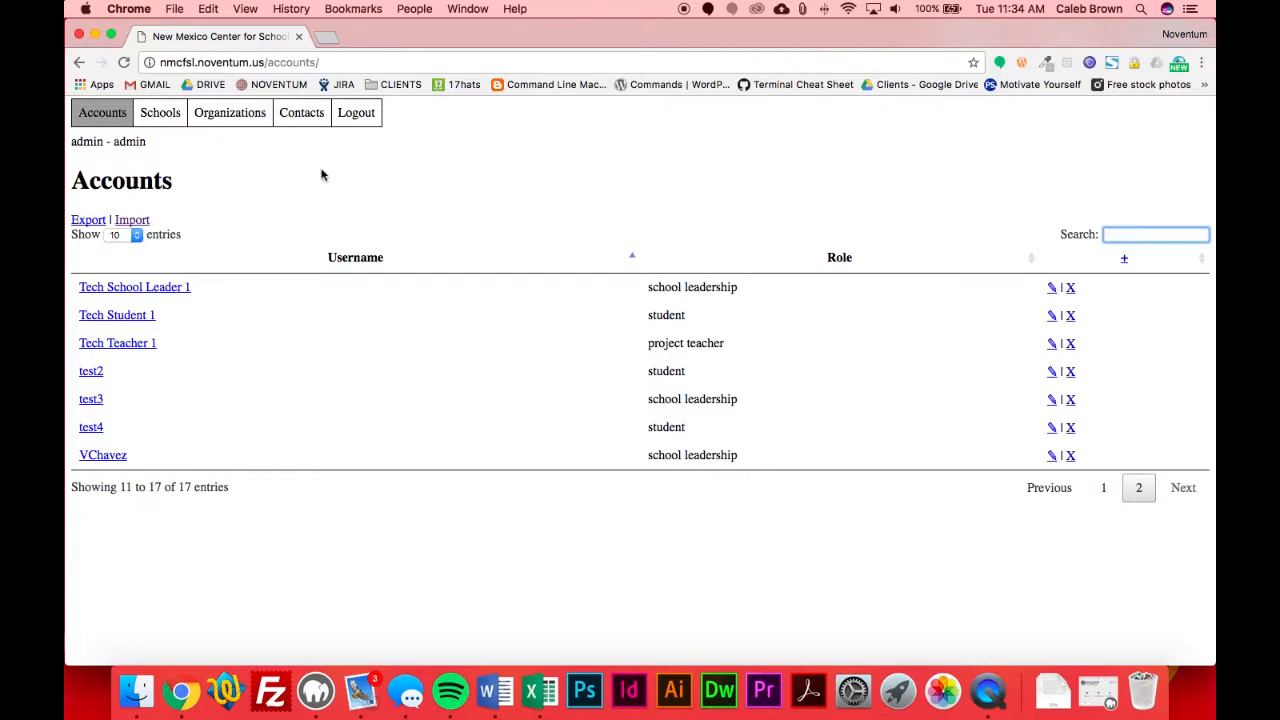
# - Open the ACE Leadership HS record from the schools list and look at its name and notes
pyautogui.click(168, 120)
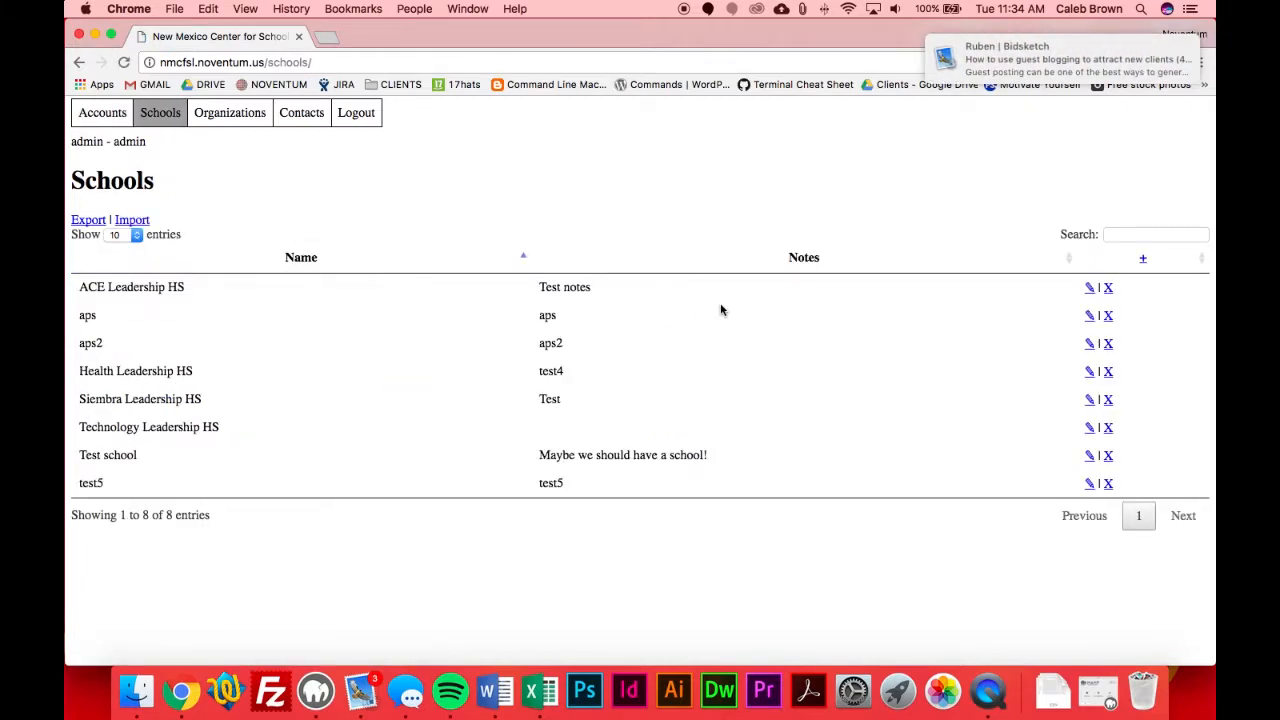
pyautogui.click(1088, 292)
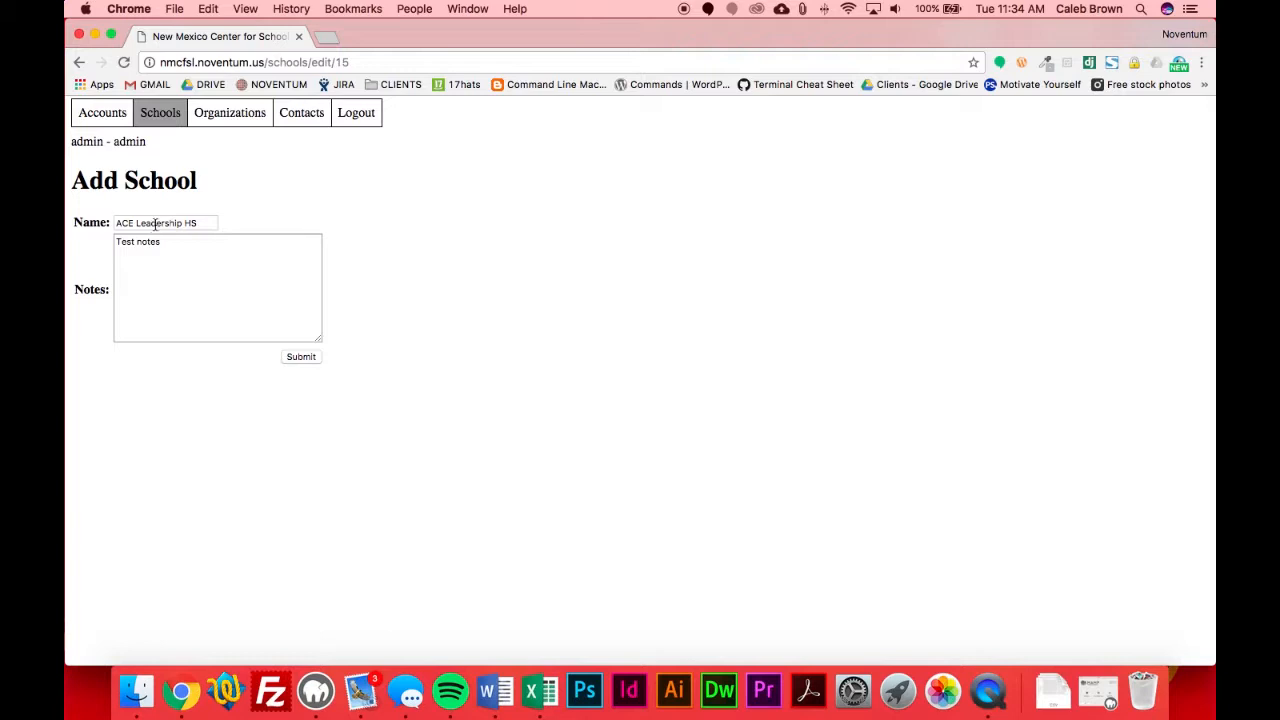
pyautogui.moveTo(153, 226); pyautogui.dragTo(103, 249)
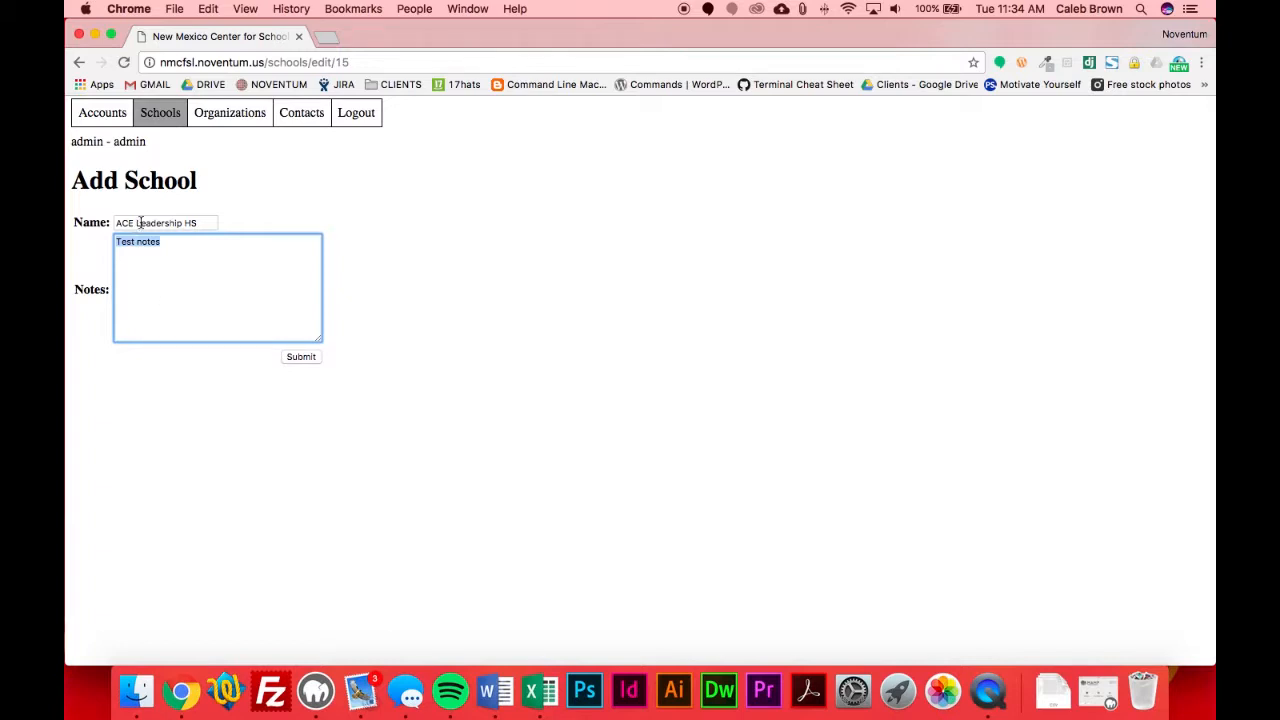
# - View the FatPipe ABQ record's editable fields from the organizations list, and return to the list to examine its notes
pyautogui.click(214, 120)
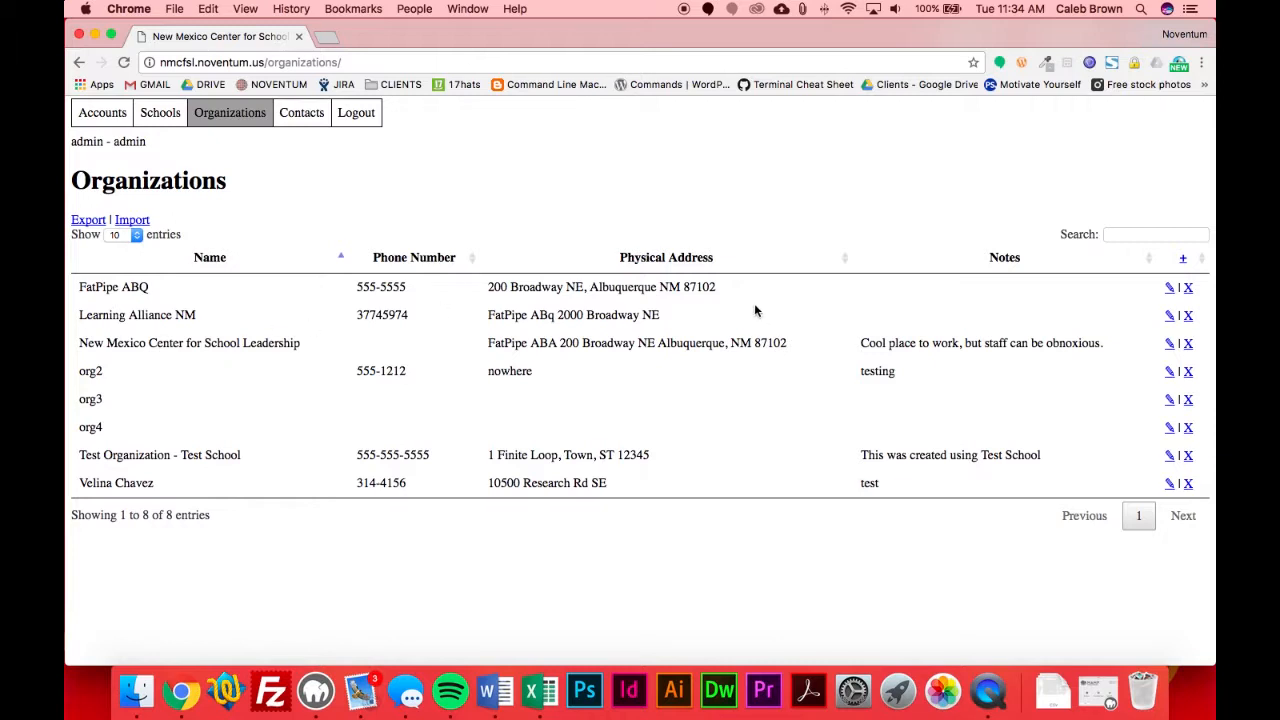
pyautogui.click(1169, 287)
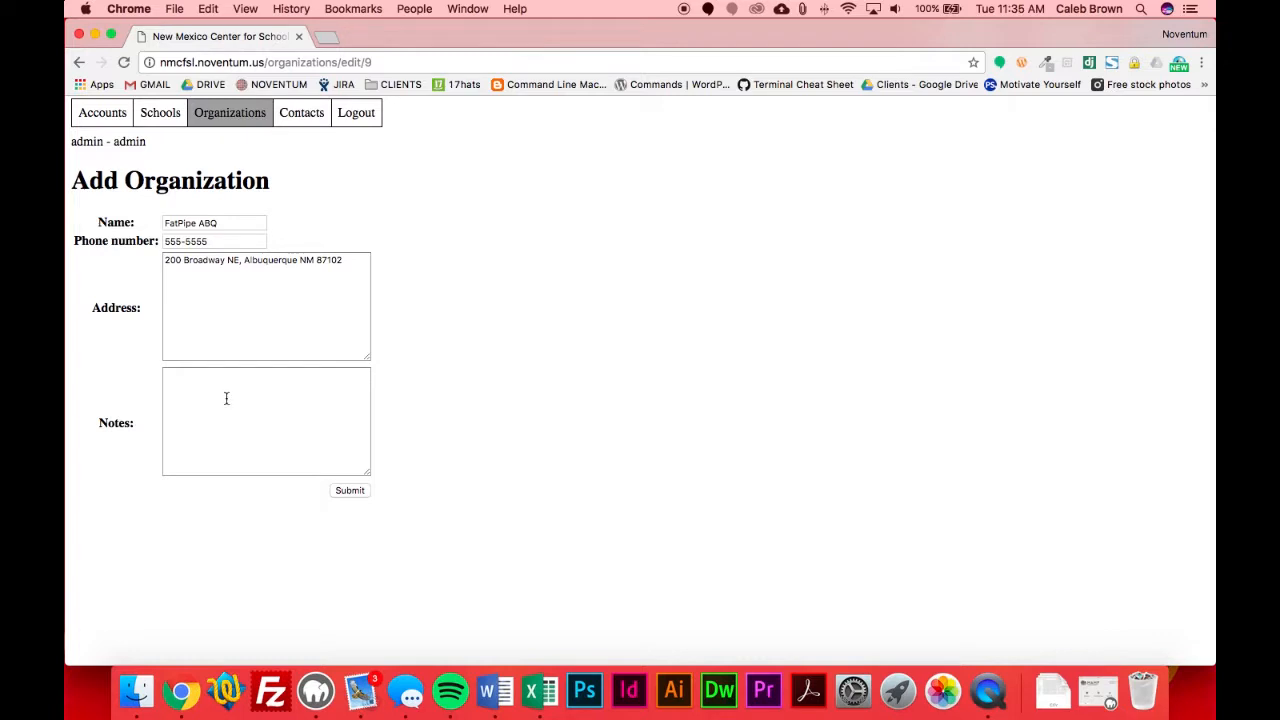
pyautogui.click(212, 241)
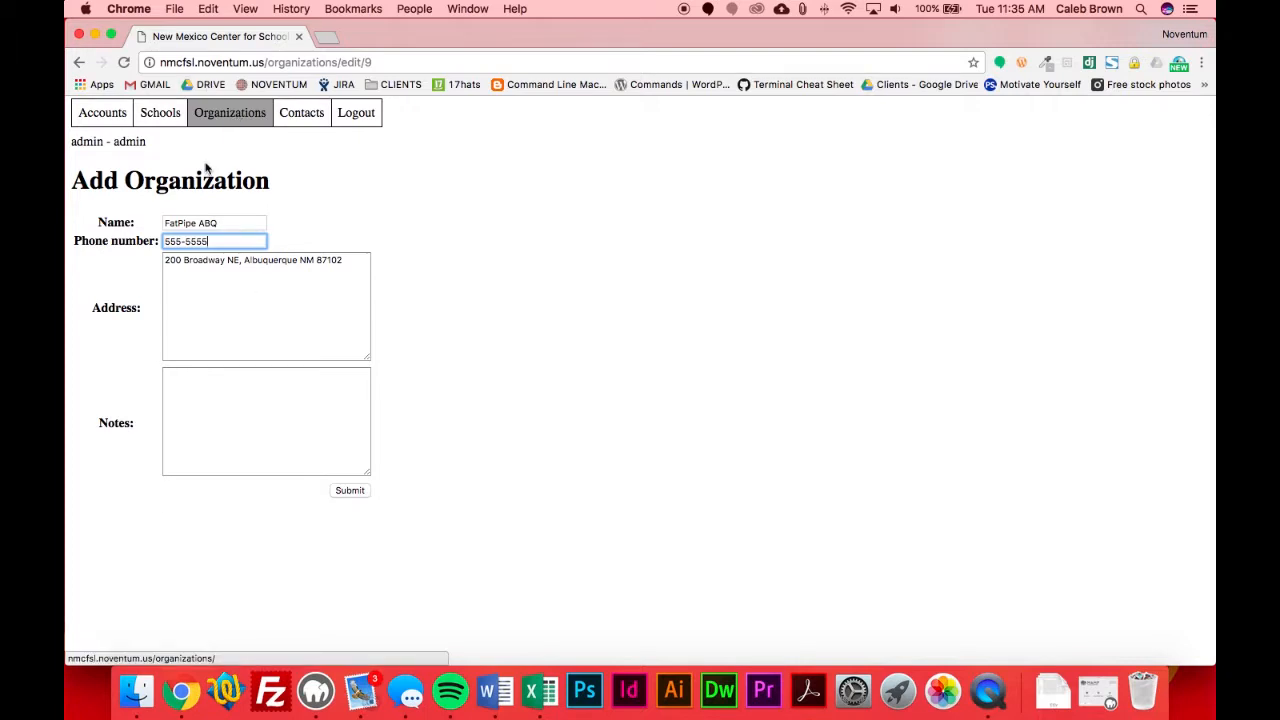
pyautogui.click(212, 114)
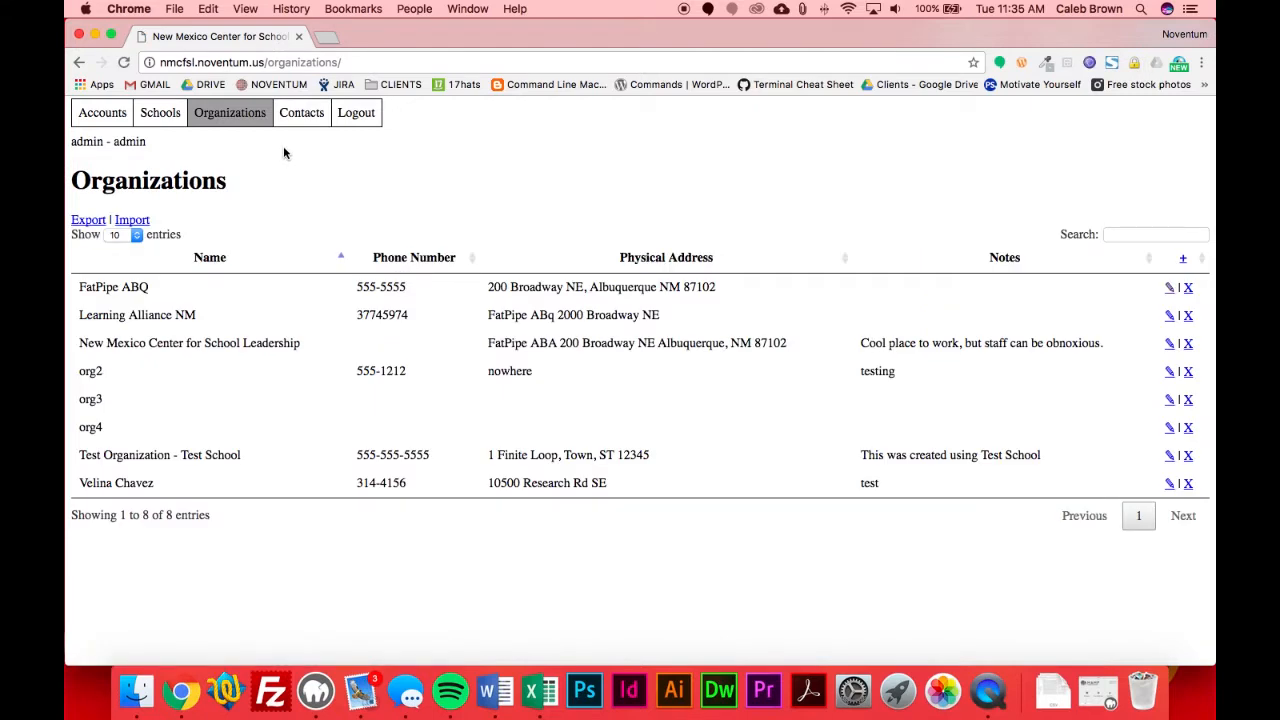
pyautogui.moveTo(861, 343); pyautogui.dragTo(1100, 343)
pyautogui.click(327, 136)
# - Open the contacts list and look through its entries
pyautogui.click(303, 118)
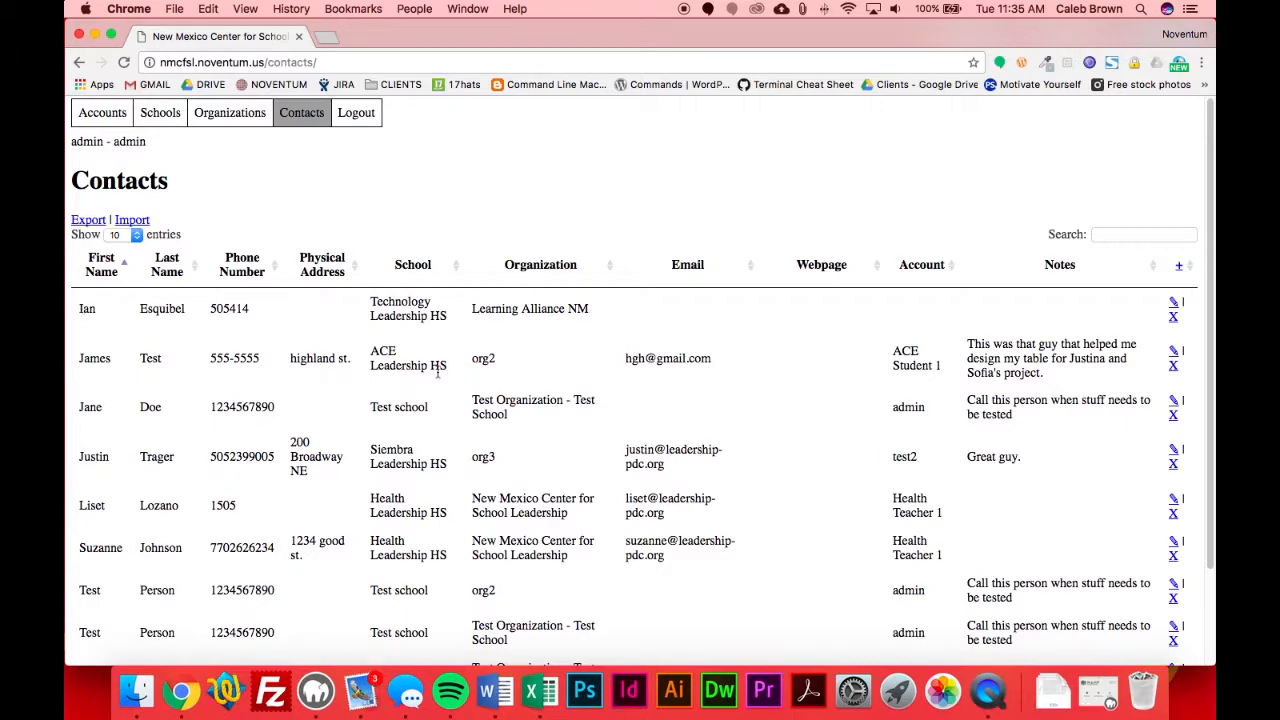
pyautogui.scroll(-3, 1070, 369)
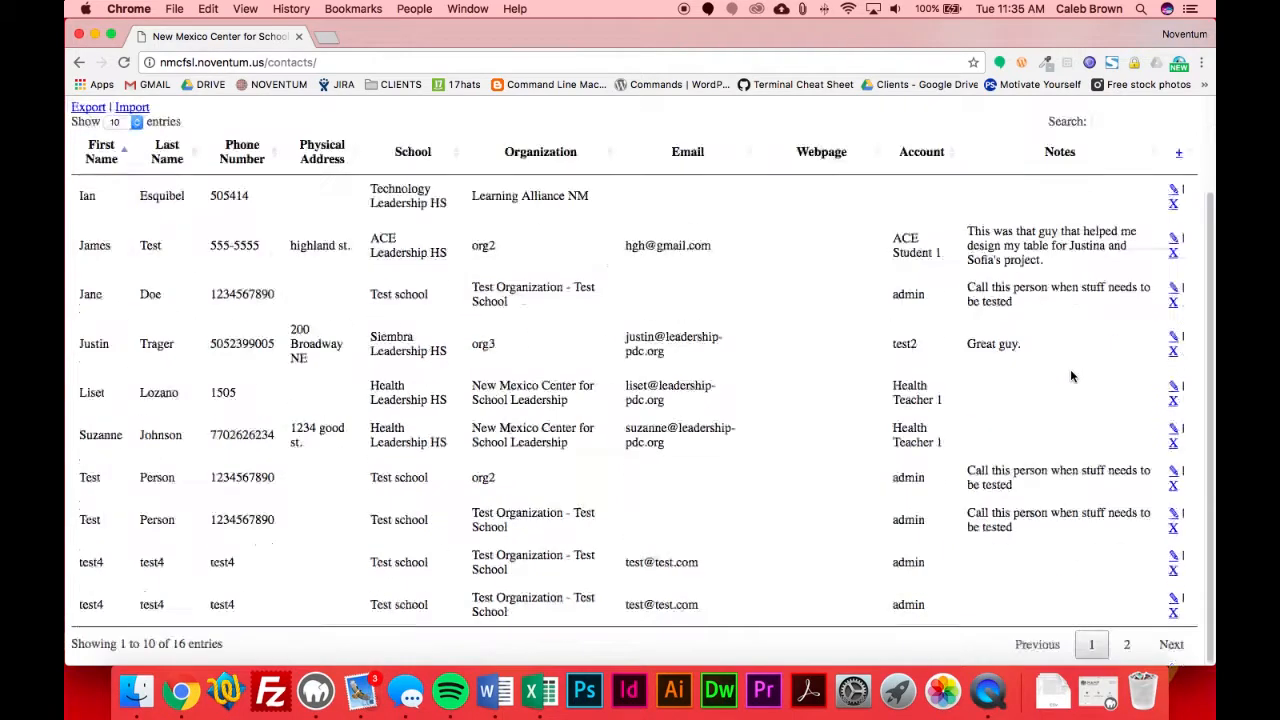
pyautogui.scroll(3, 1070, 376)
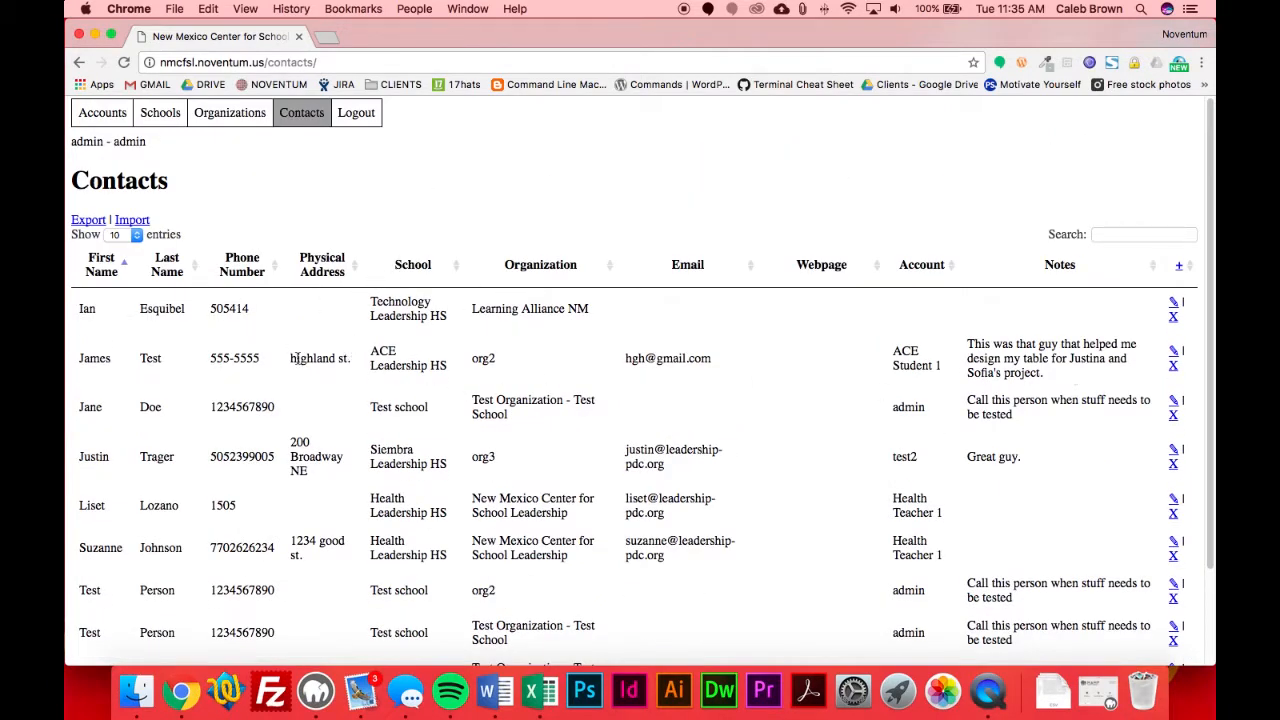
# - Open the first contact for editing, examine its fields and linkable accounts, and go back to the accounts list without submitting
pyautogui.click(1173, 302)
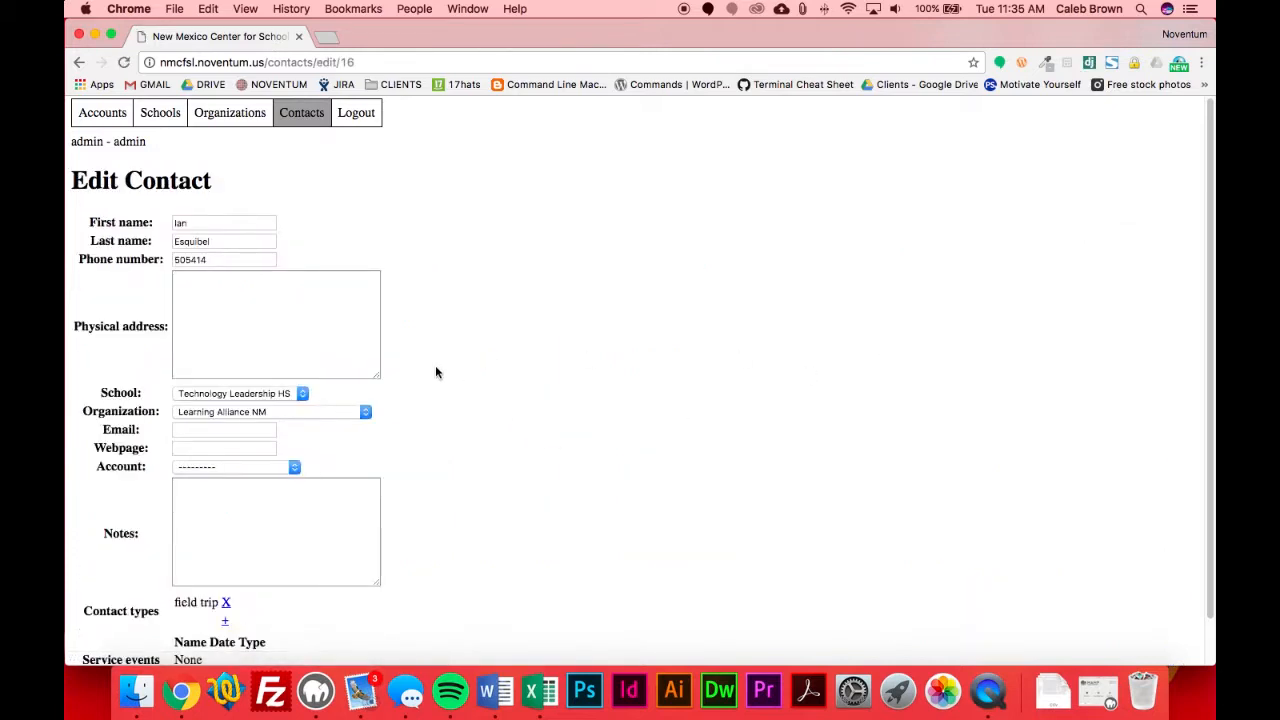
pyautogui.scroll(-1, 435, 365)
pyautogui.click(268, 381)
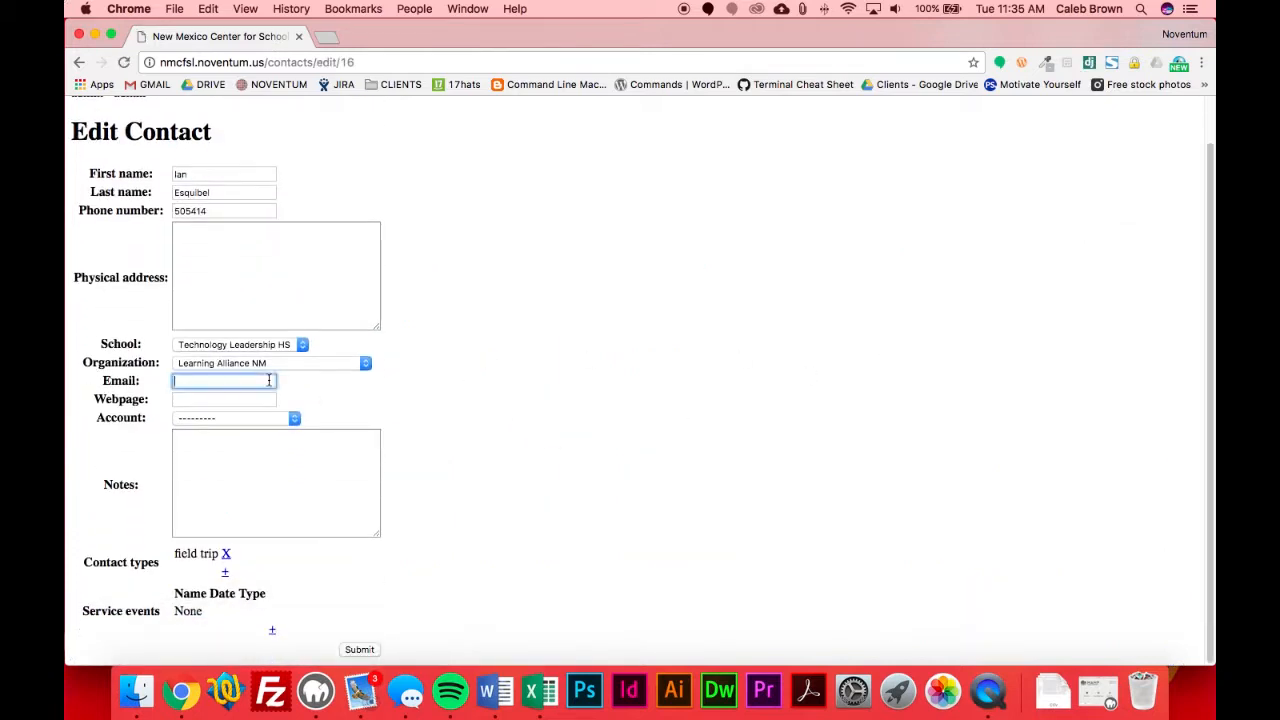
pyautogui.press('Tab')
pyautogui.click(287, 417)
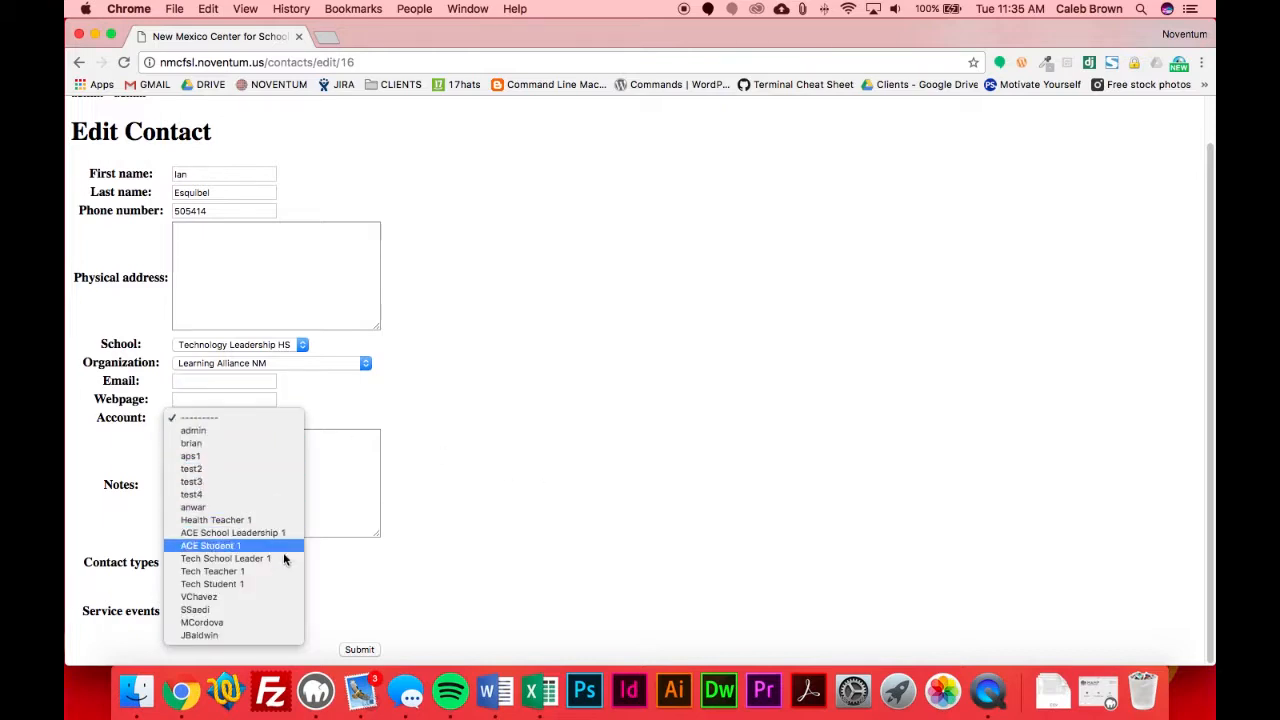
pyautogui.click(536, 360)
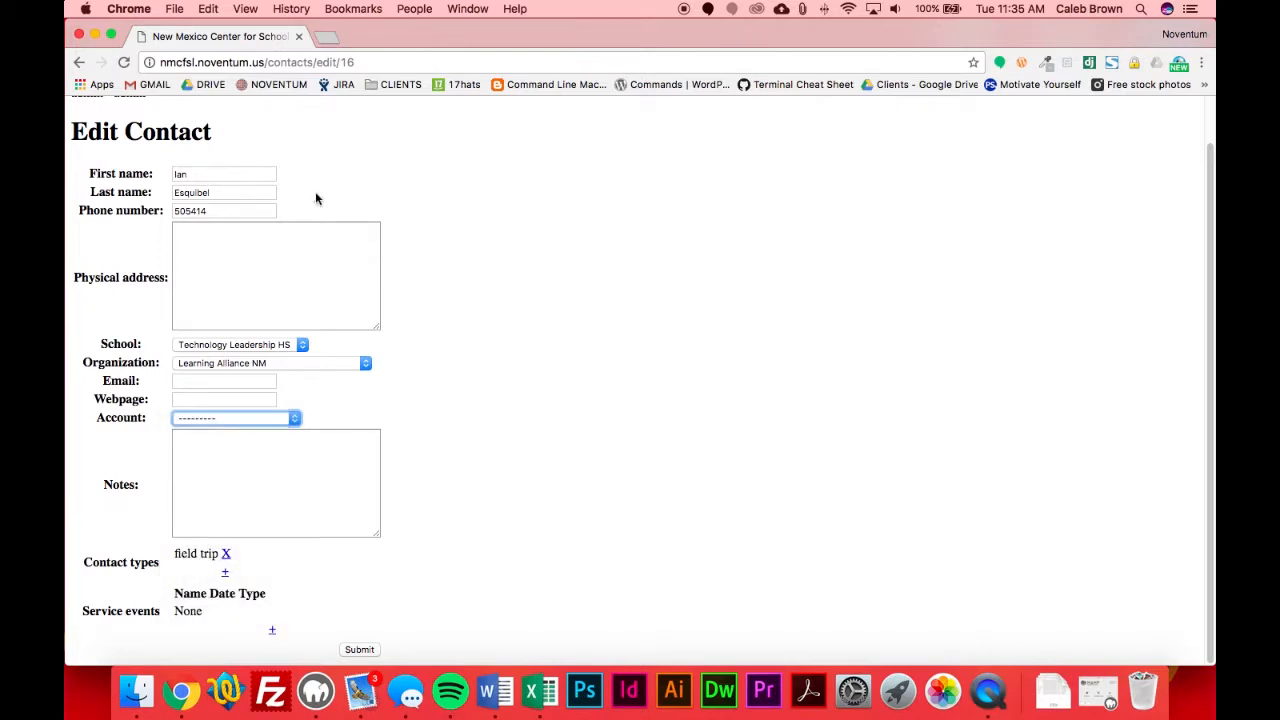
pyautogui.scroll(2, 256, 246)
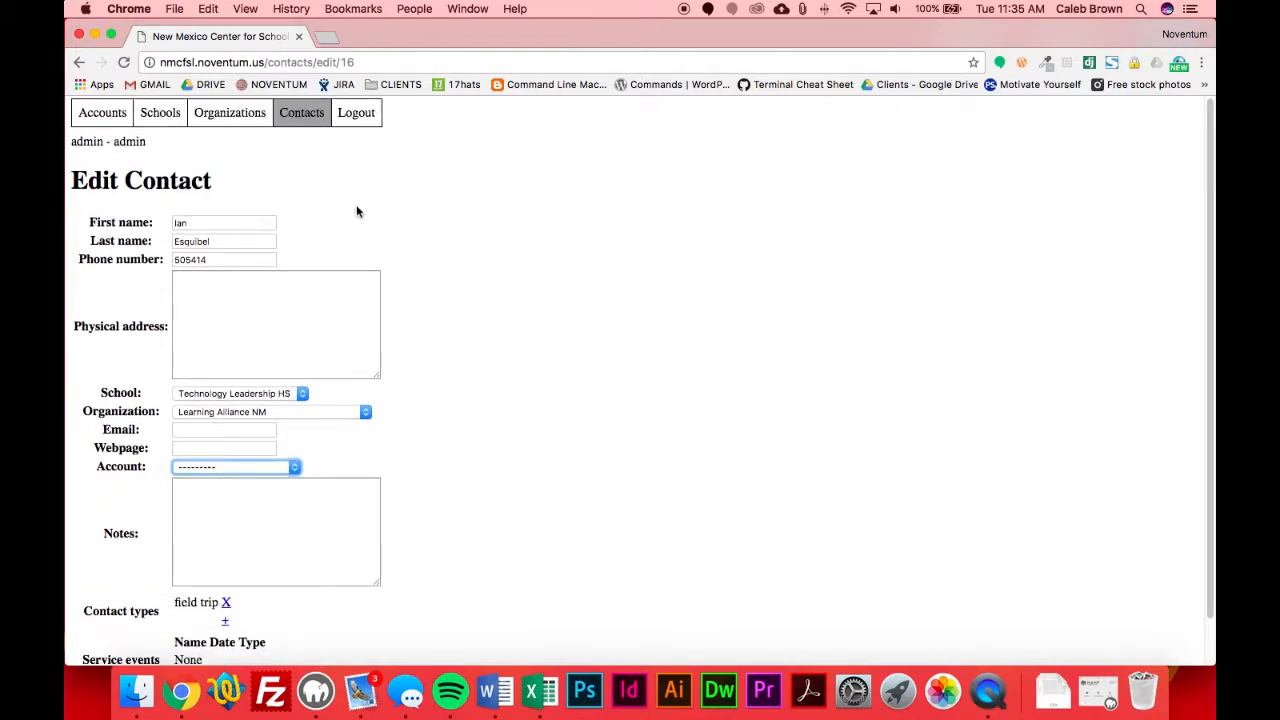
pyautogui.click(100, 112)
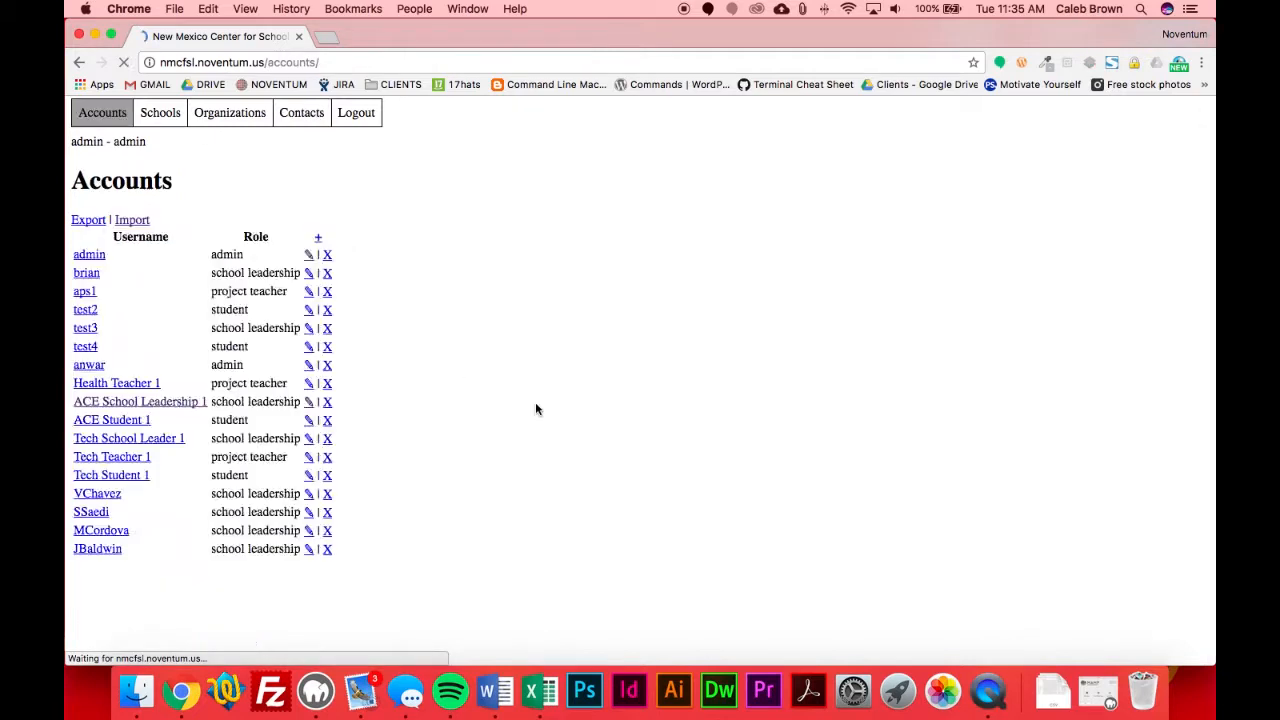